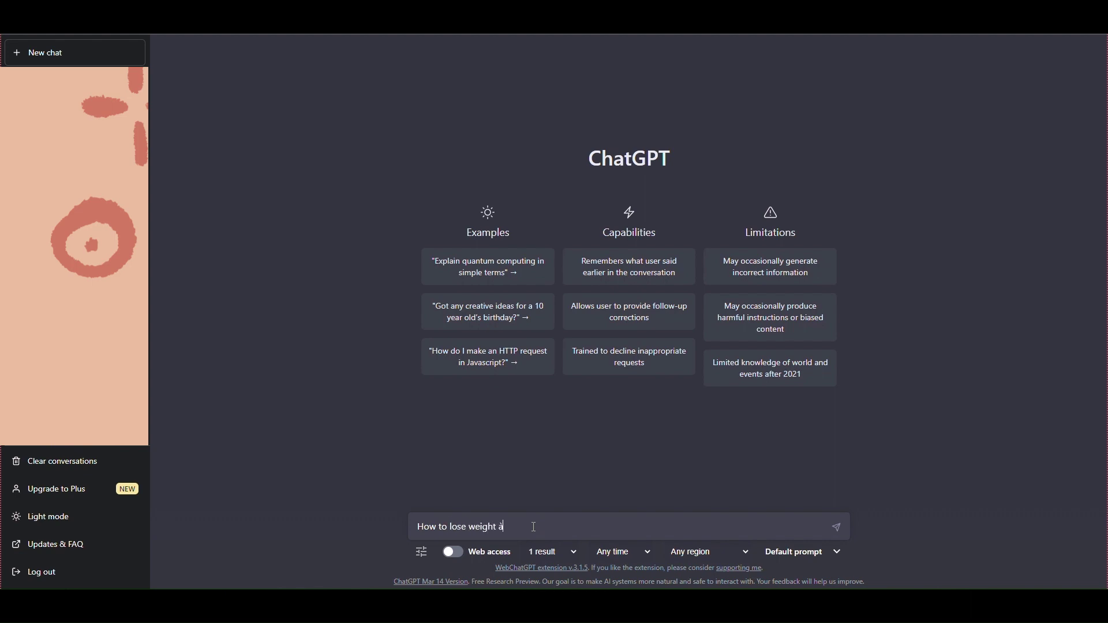
Step: Ask ChatGPT how to lose weight effectively, then request the top five daily exercises
text(?)
key(Return)
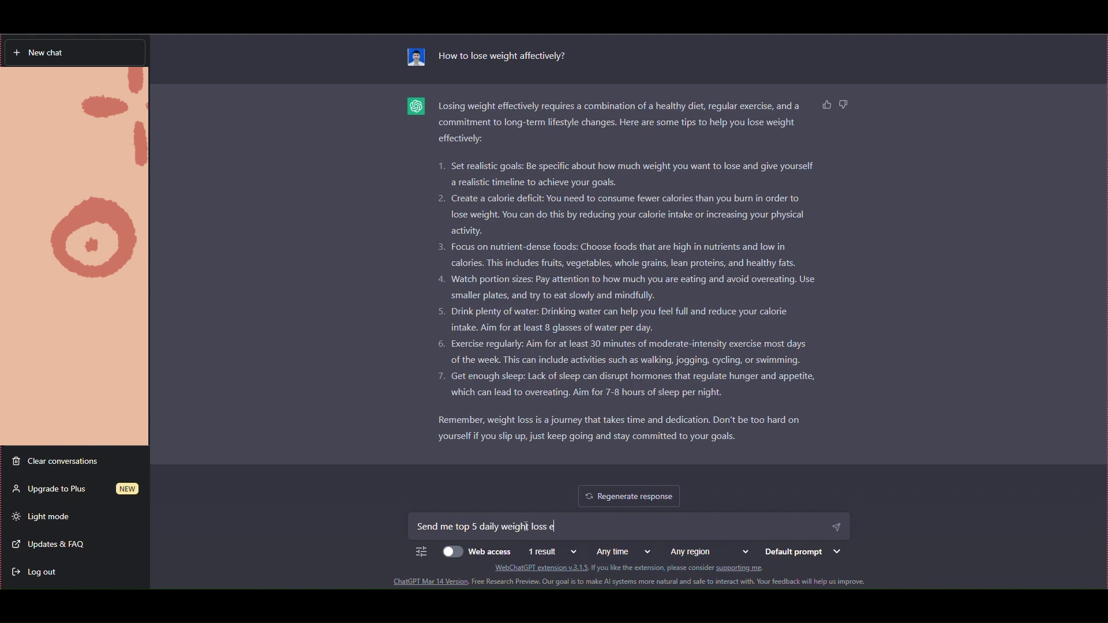
key(Return)
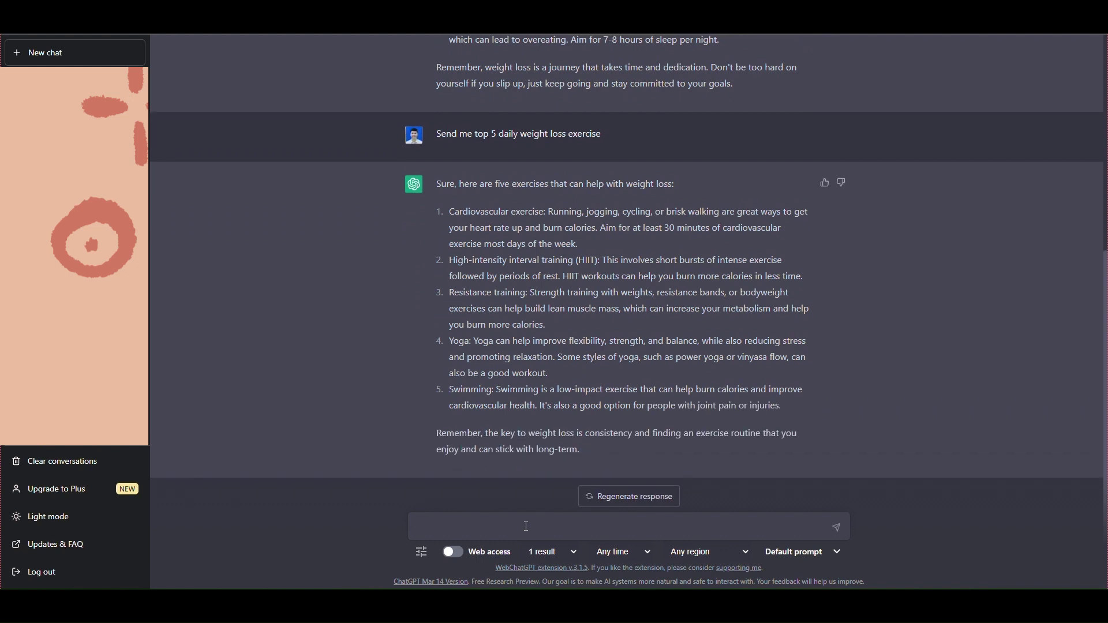
Step: Select just the five numbered exercises in ChatGPT's reply to copy them
drag(447, 217, 682, 442)
key(ctrl+c)
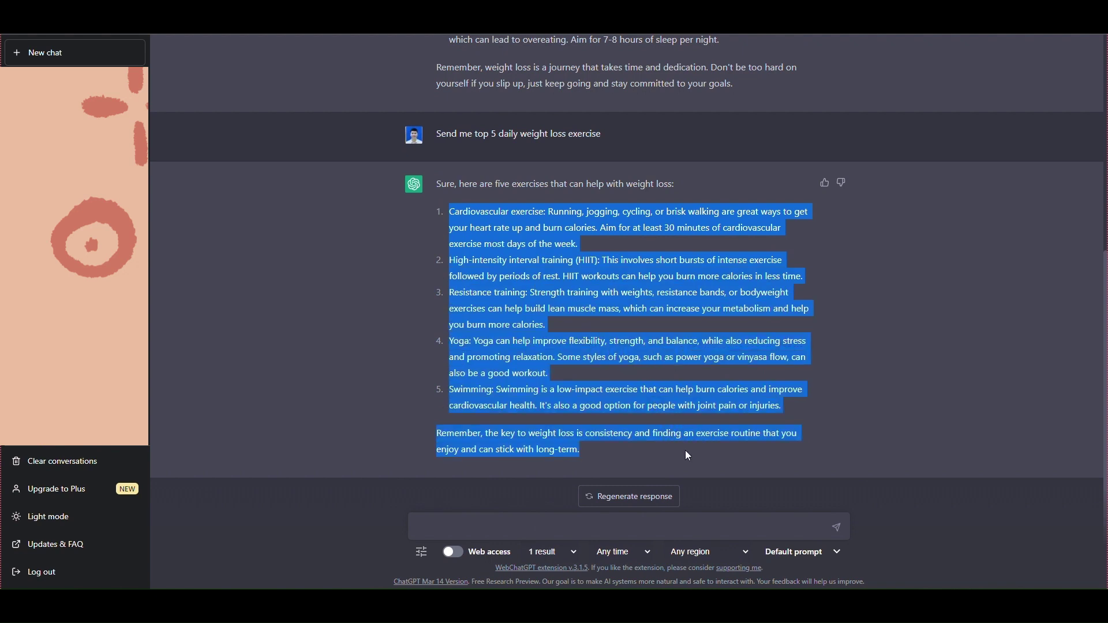
click(545, 471)
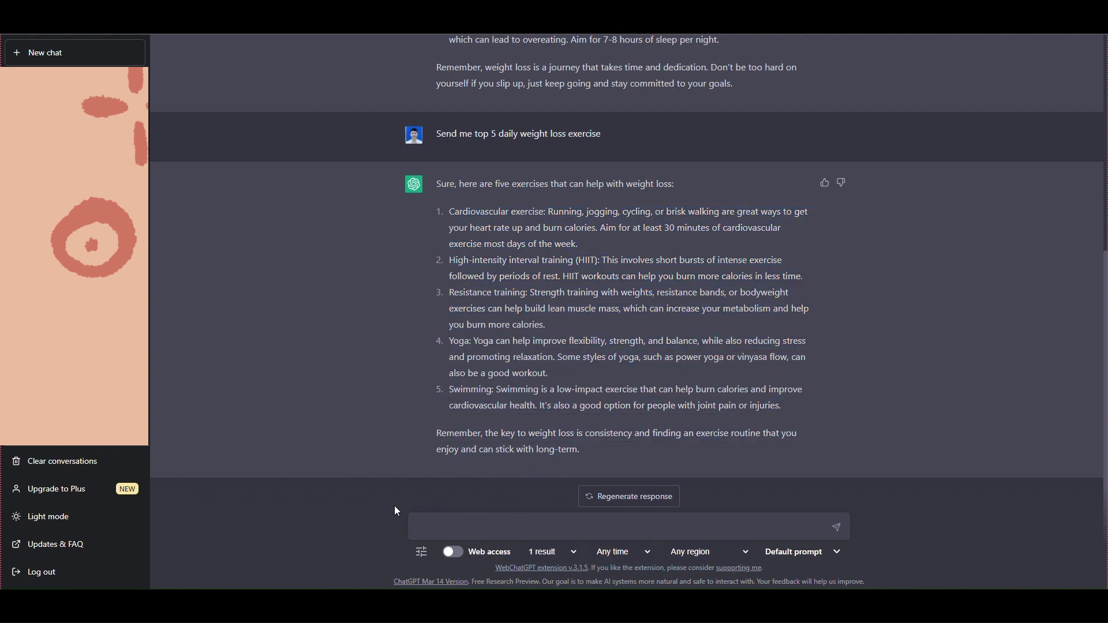
drag(448, 212, 796, 412)
Step: Paste the exercises into Notepad and number the first three lines 1. to 3
key(ctrl+v)
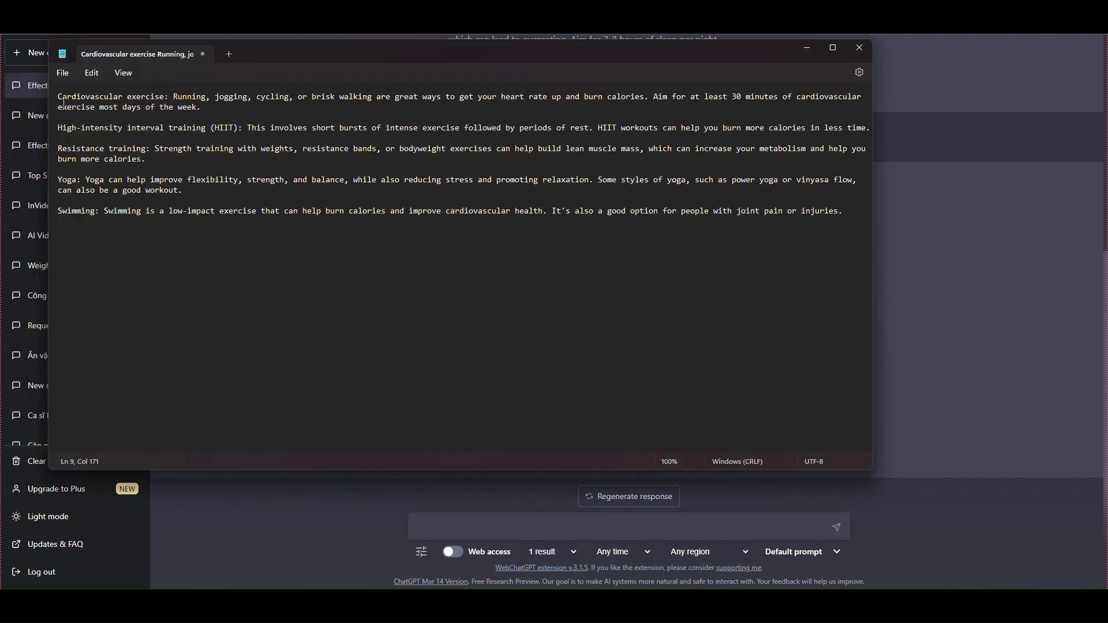
text(1.)
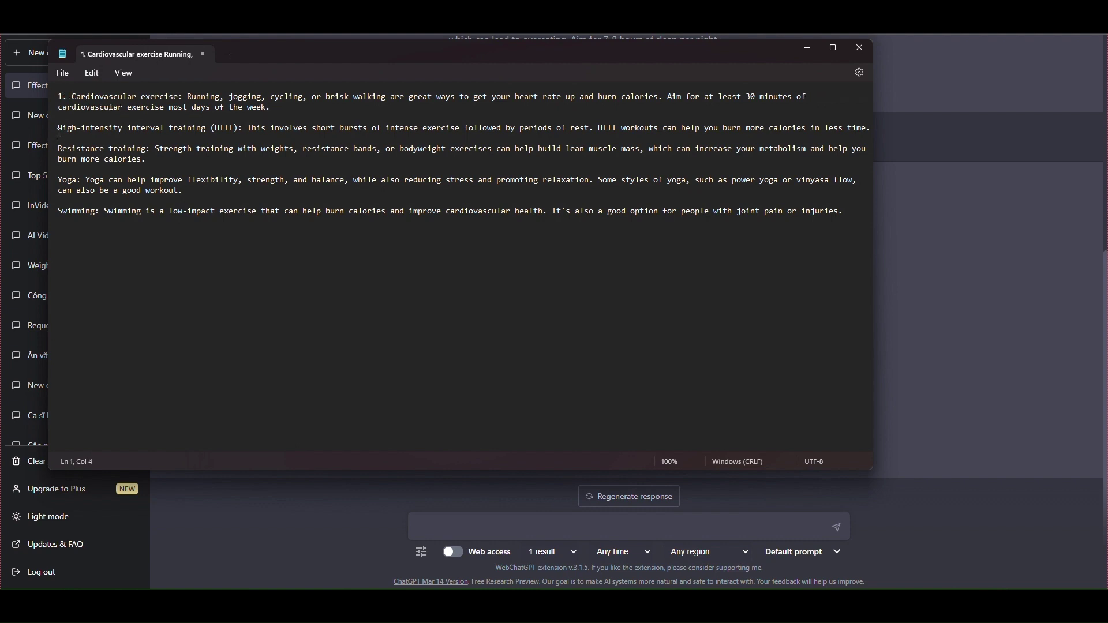
triple_click(58, 133)
click(54, 132)
text(2. )
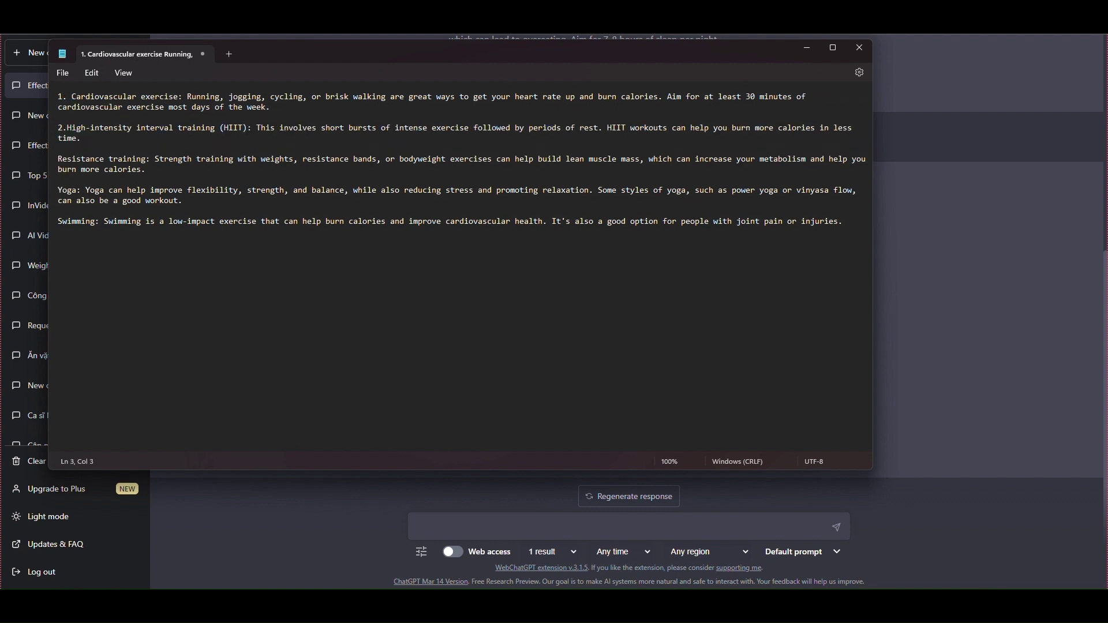
text(3.)
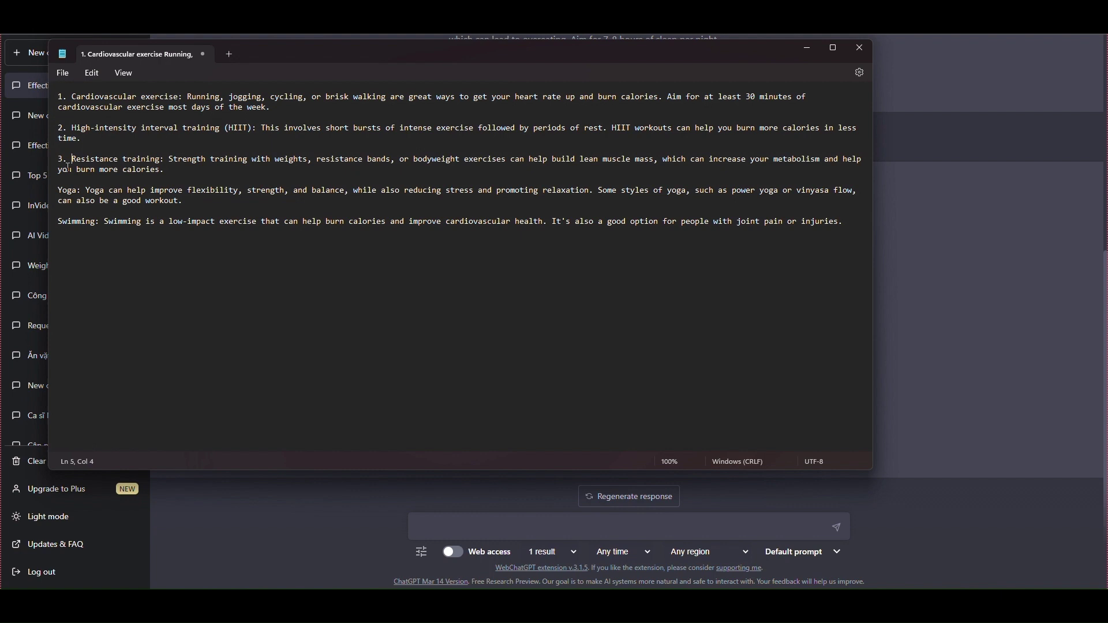
Step: Number the yoga and swimming lines 4. and 5., then minimize Notepad
triple_click(70, 192)
click(68, 193)
text(4. )
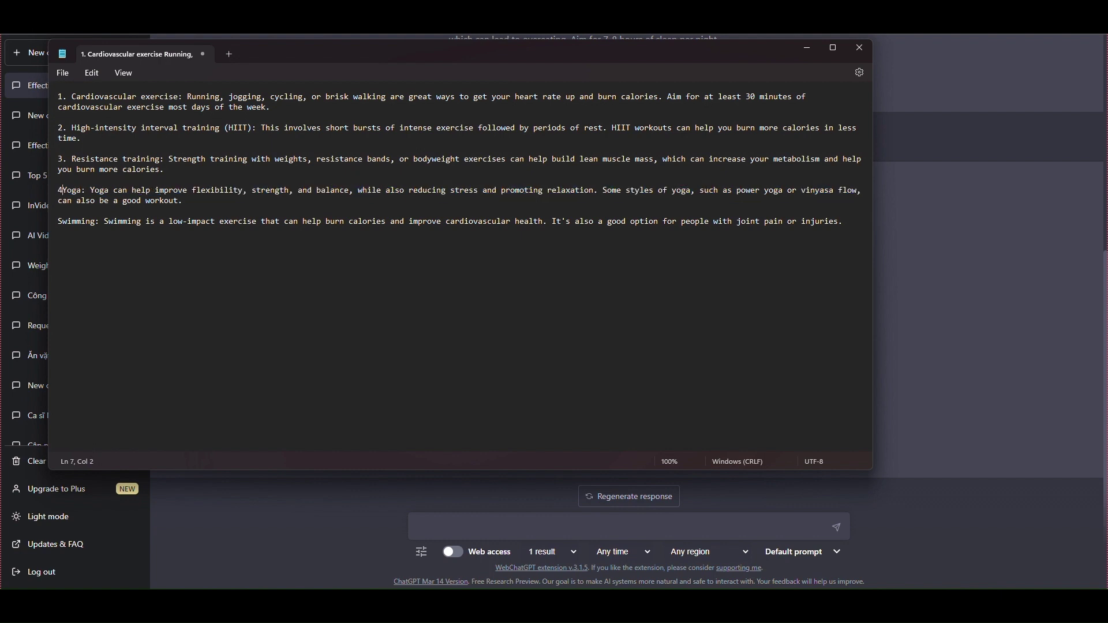
text(5.)
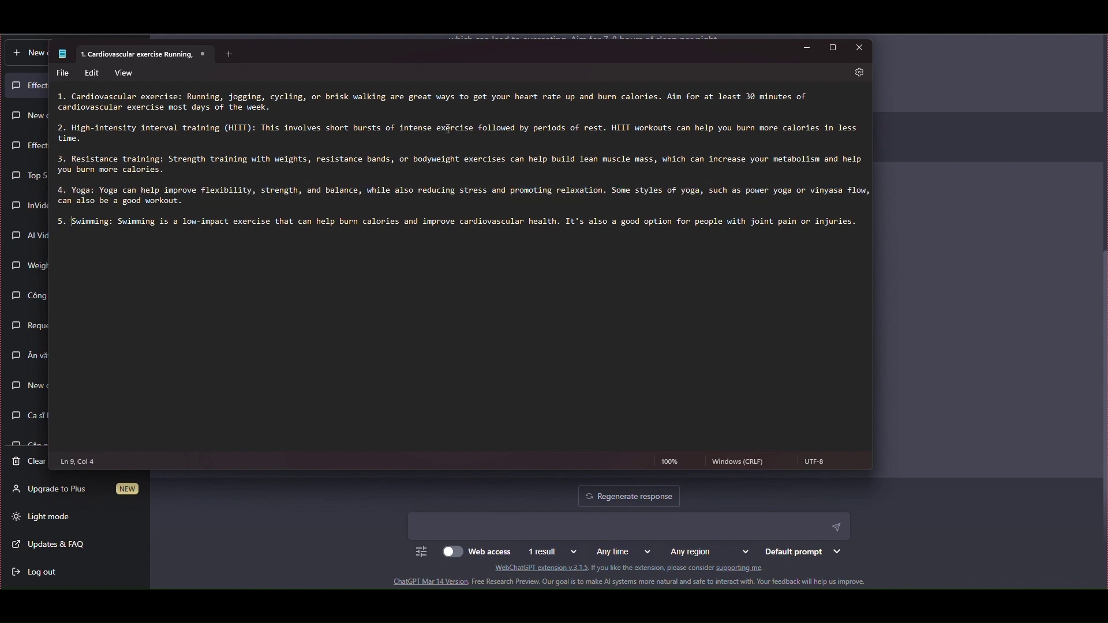
click(957, 272)
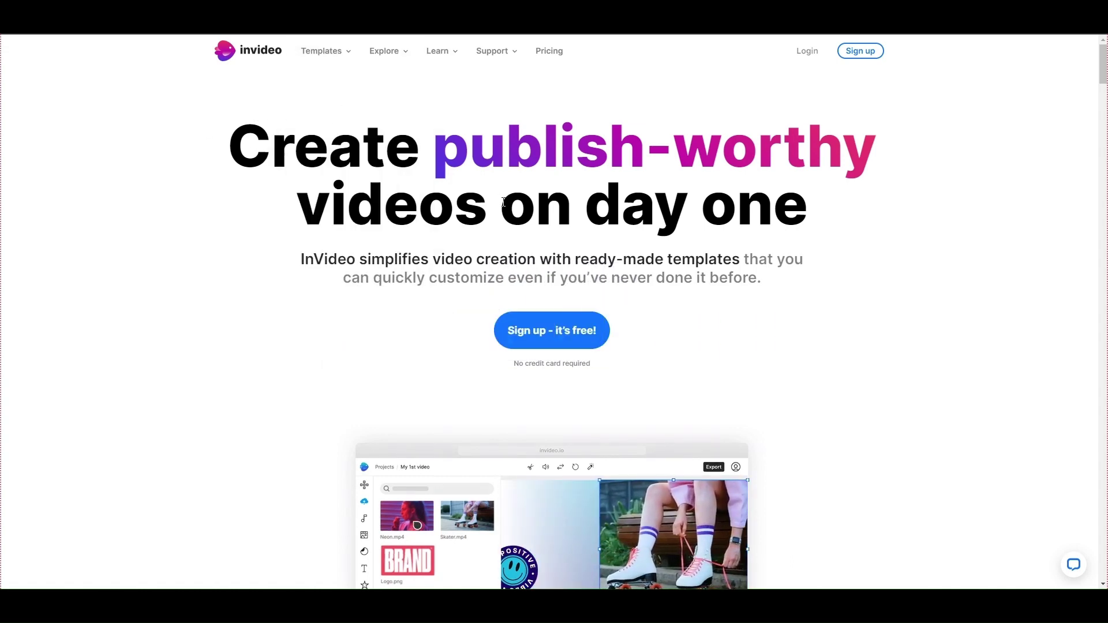
scroll(503, 202, down, 7)
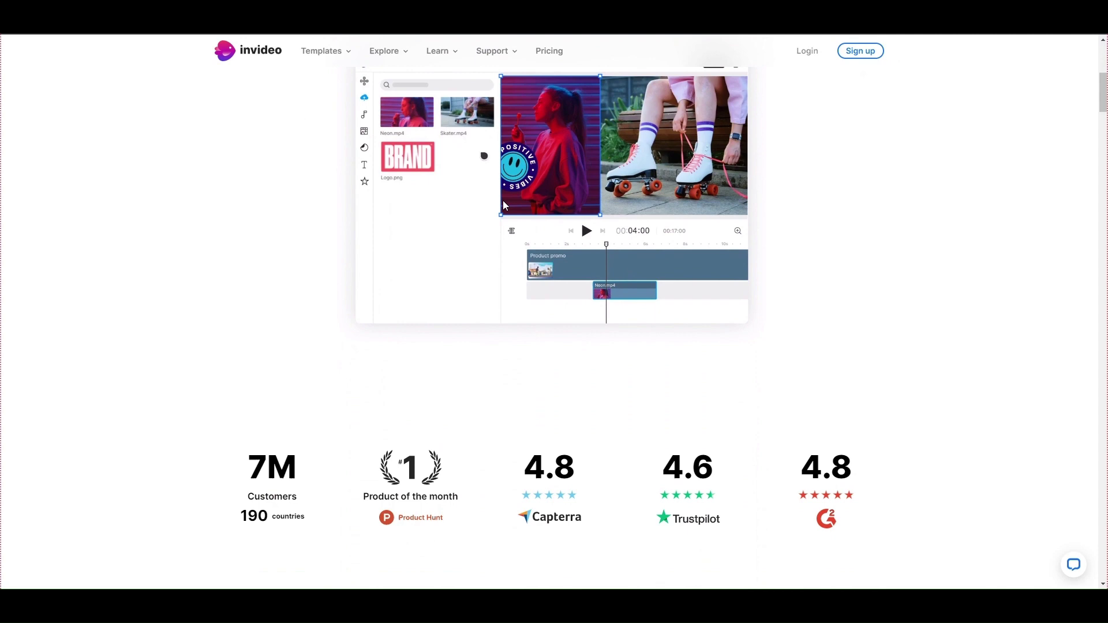
scroll(503, 206, down, 6)
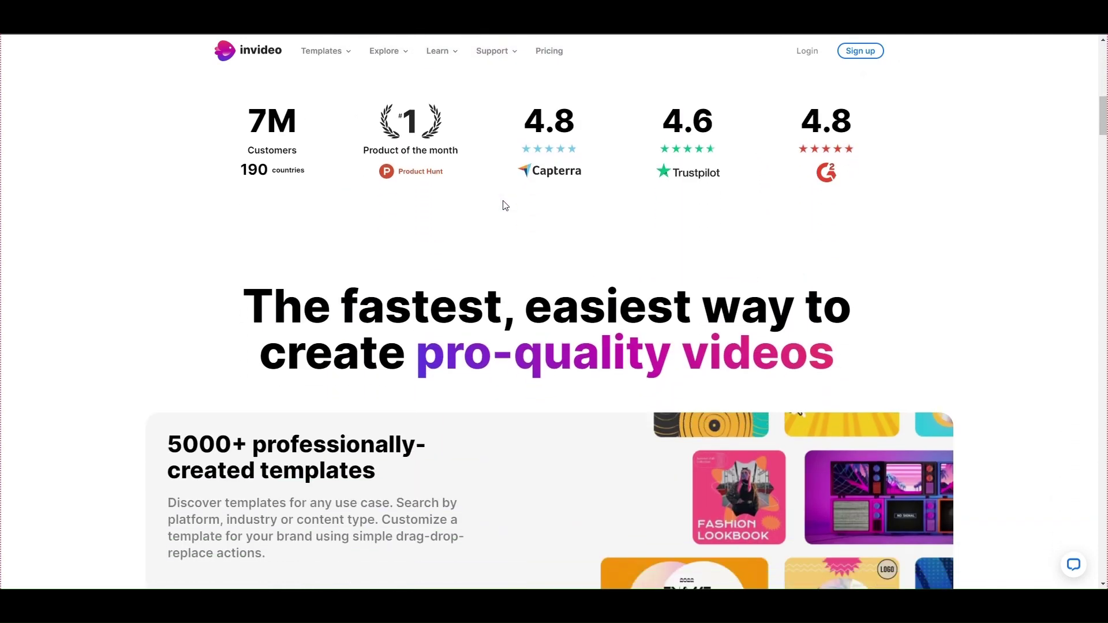
scroll(505, 206, down, 9)
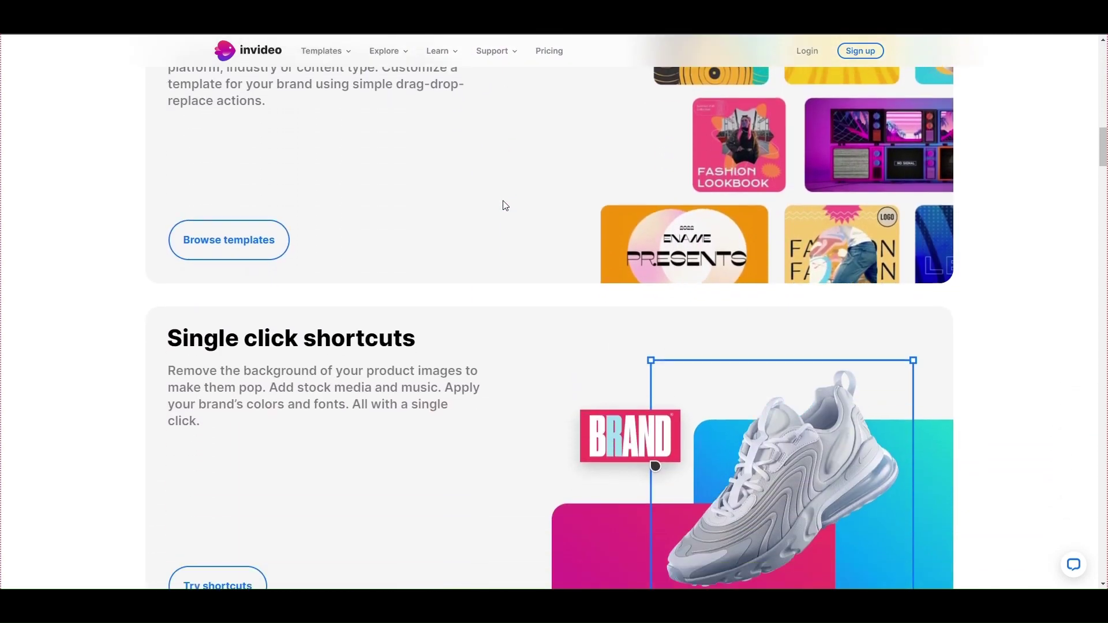
scroll(505, 206, down, 10)
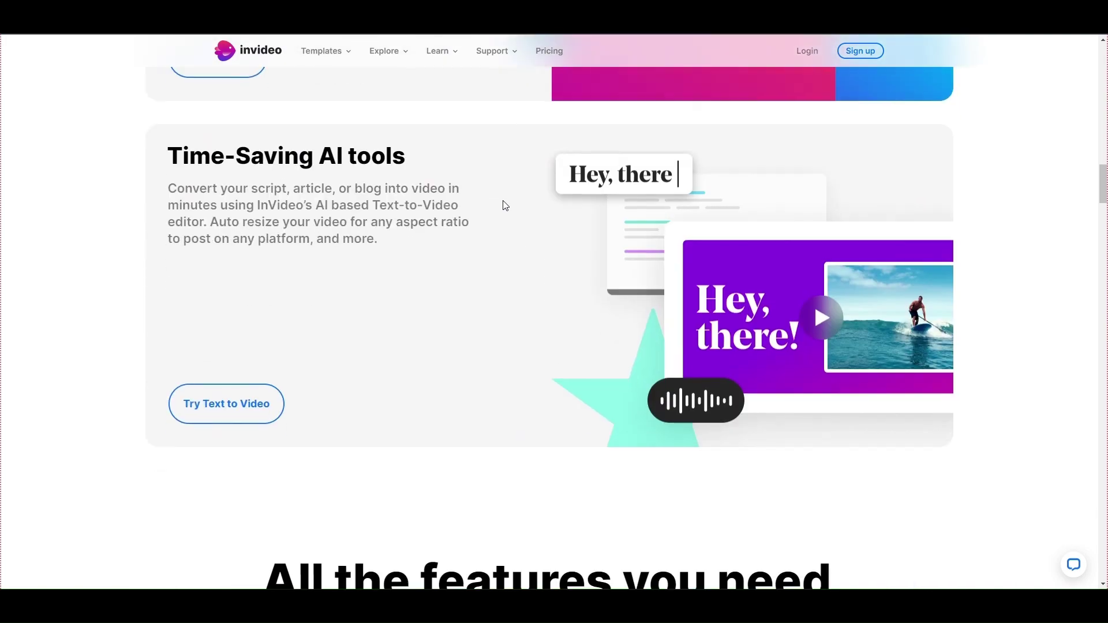
scroll(505, 205, down, 8)
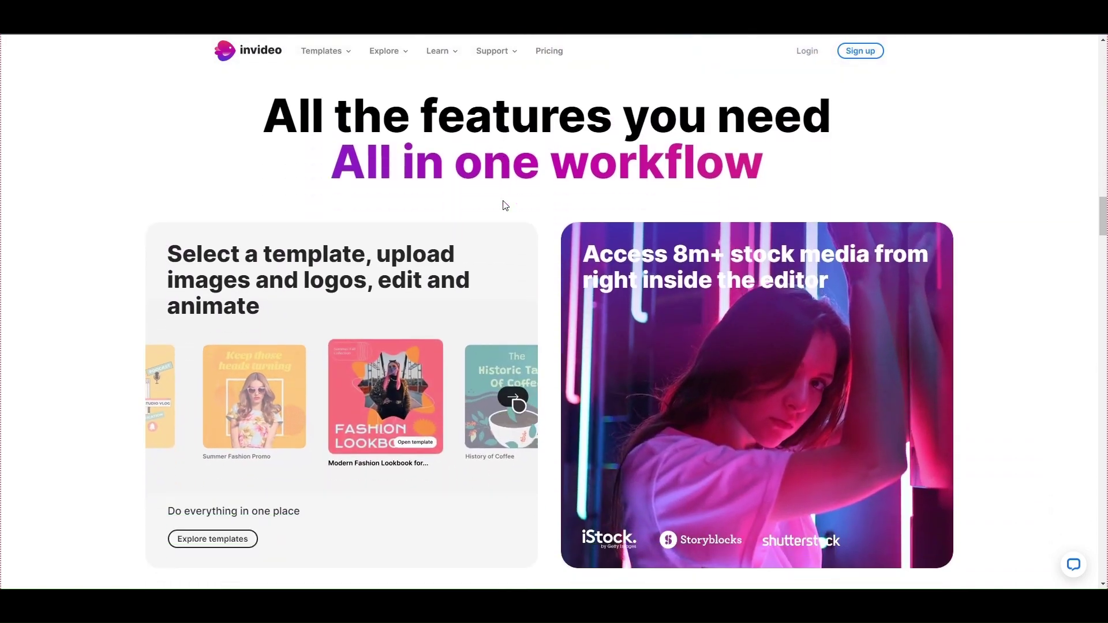
scroll(504, 206, down, 2)
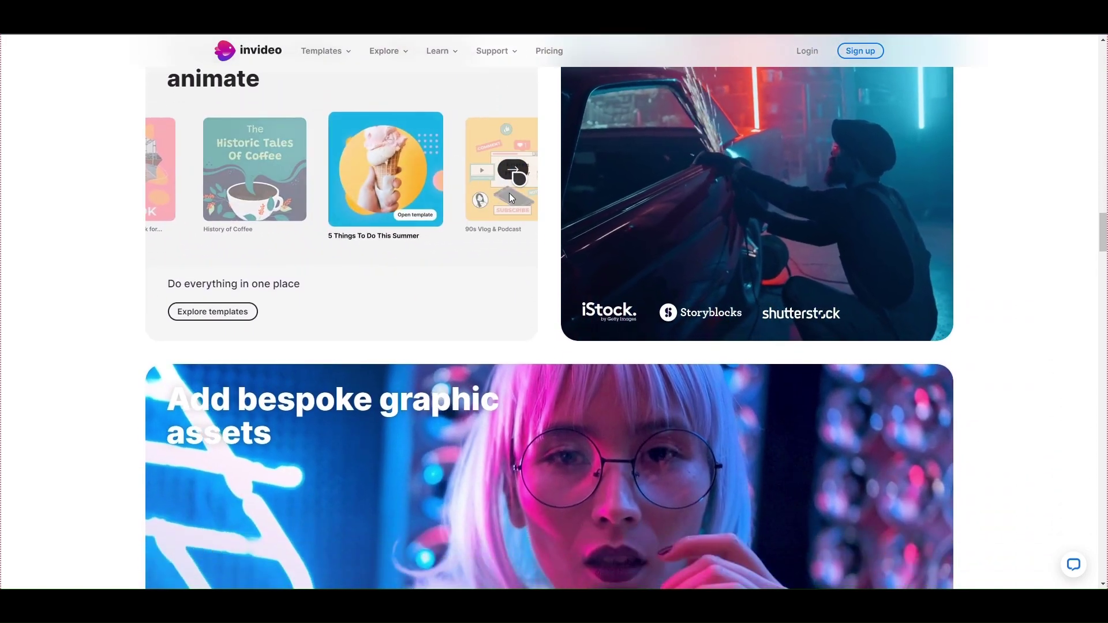
scroll(509, 193, down, 3)
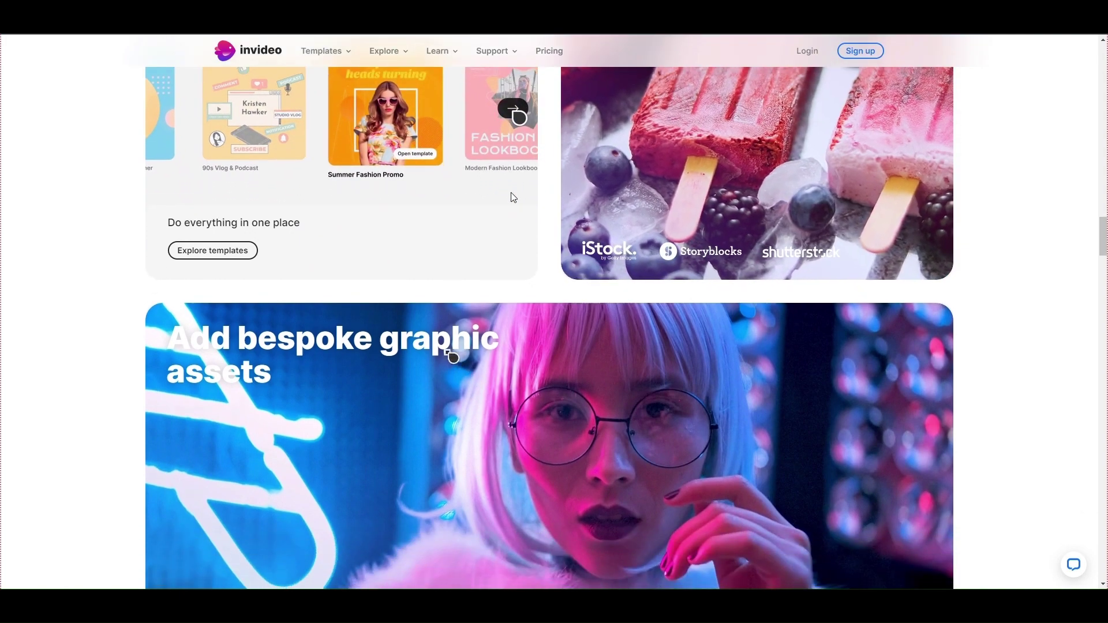
scroll(512, 199, down, 5)
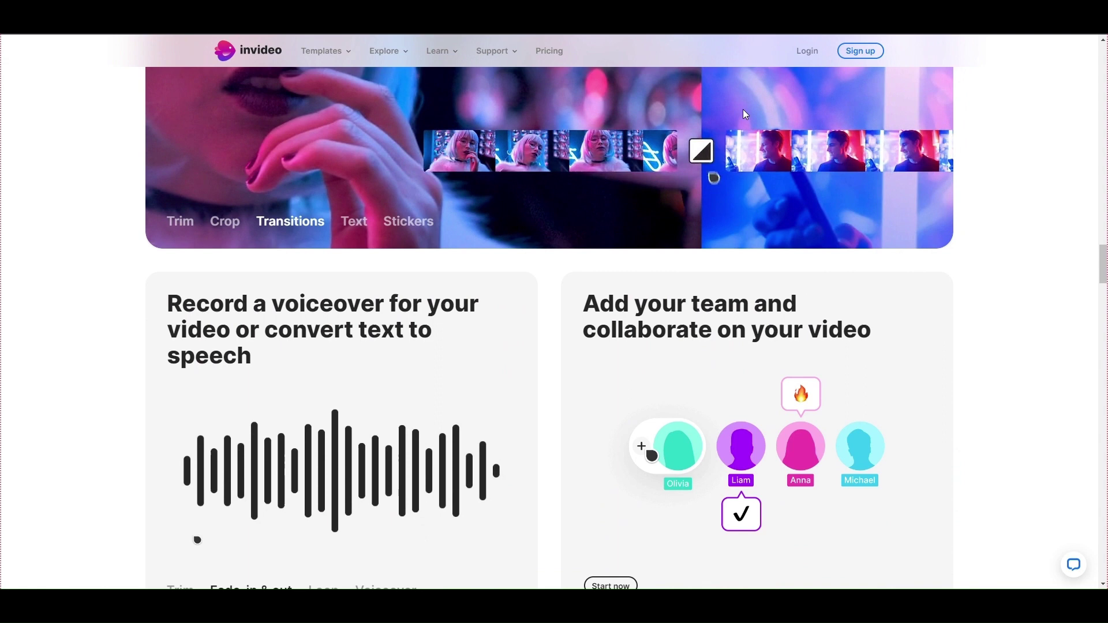
scroll(1066, 218, up, 1)
key(Home)
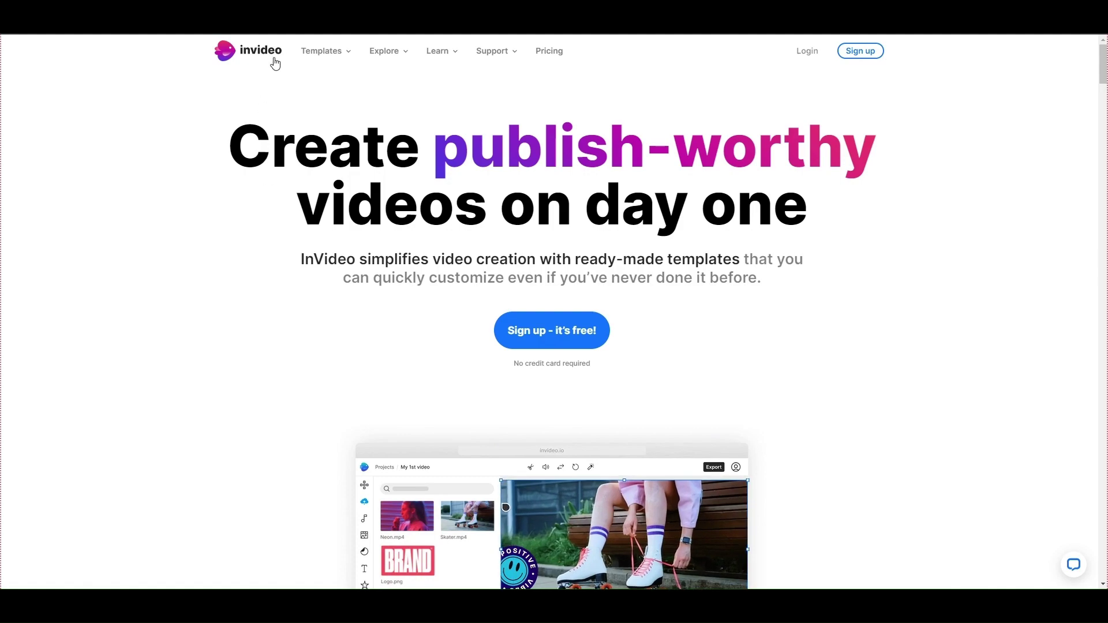
scroll(503, 202, down, 1)
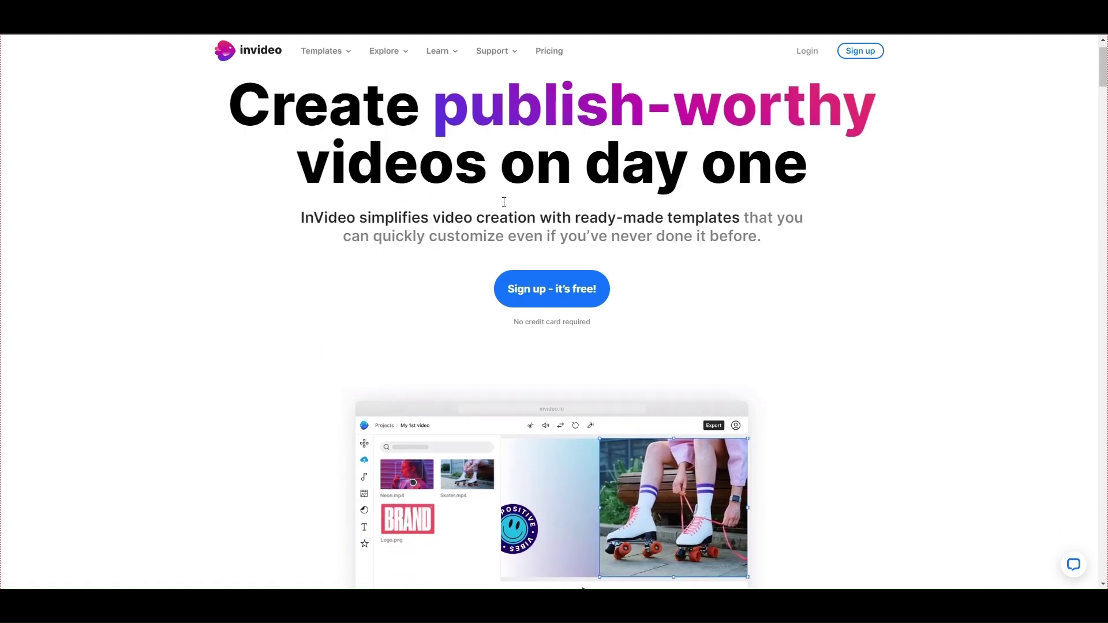
scroll(504, 202, down, 10)
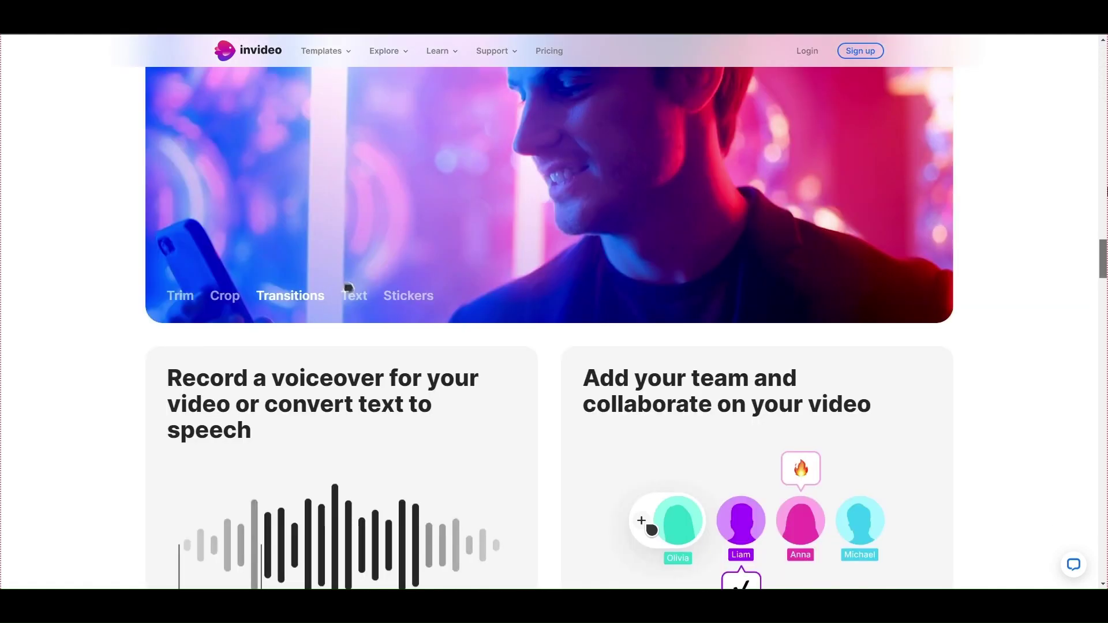
drag(1102, 260, 1101, 45)
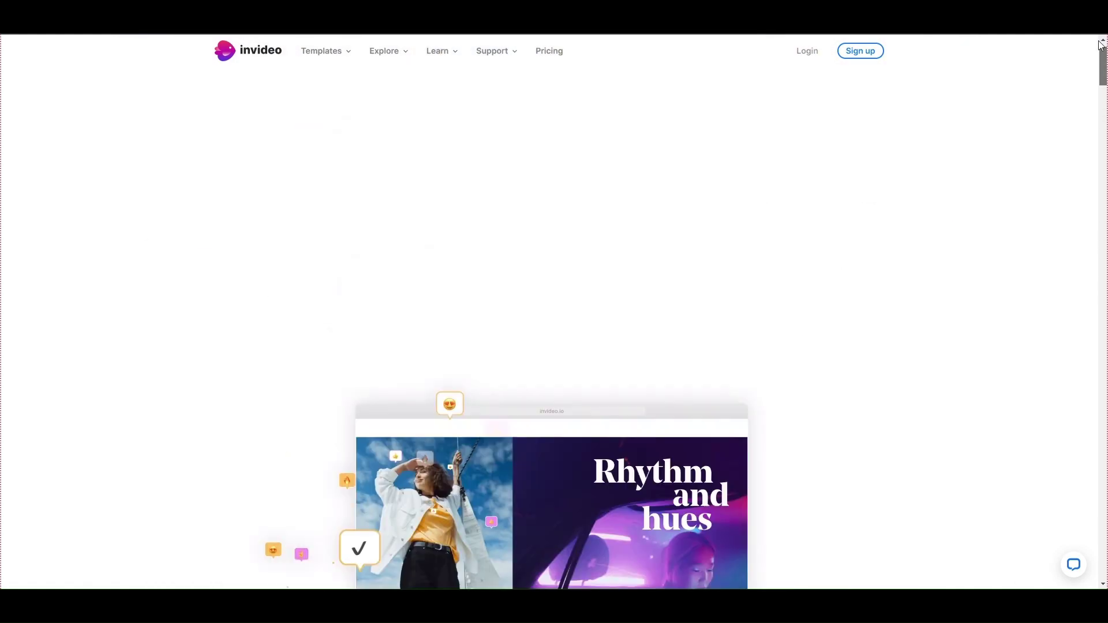
Step: Open the InVideo login form and sign in to the account
click(806, 51)
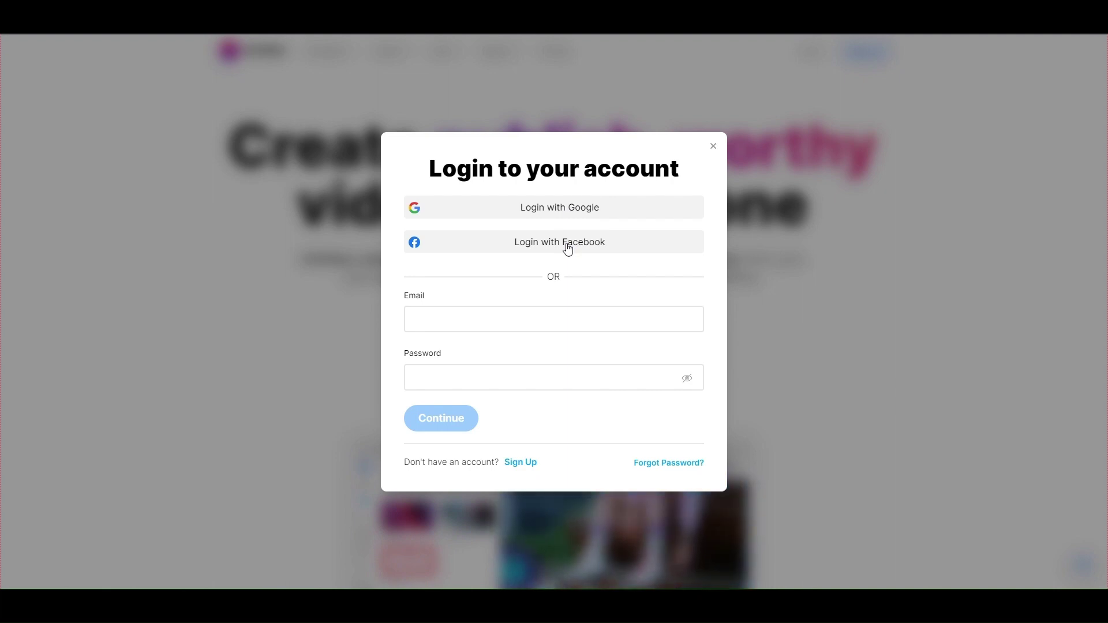
click(542, 312)
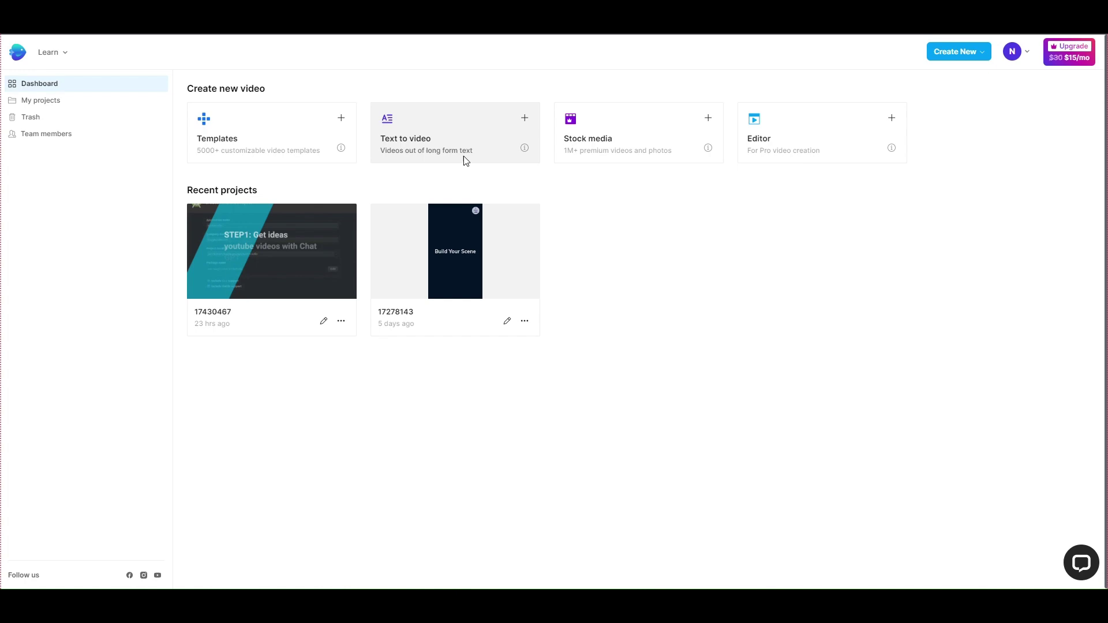
Step: Start a Text to video project and scroll through the suggested template grid
click(453, 146)
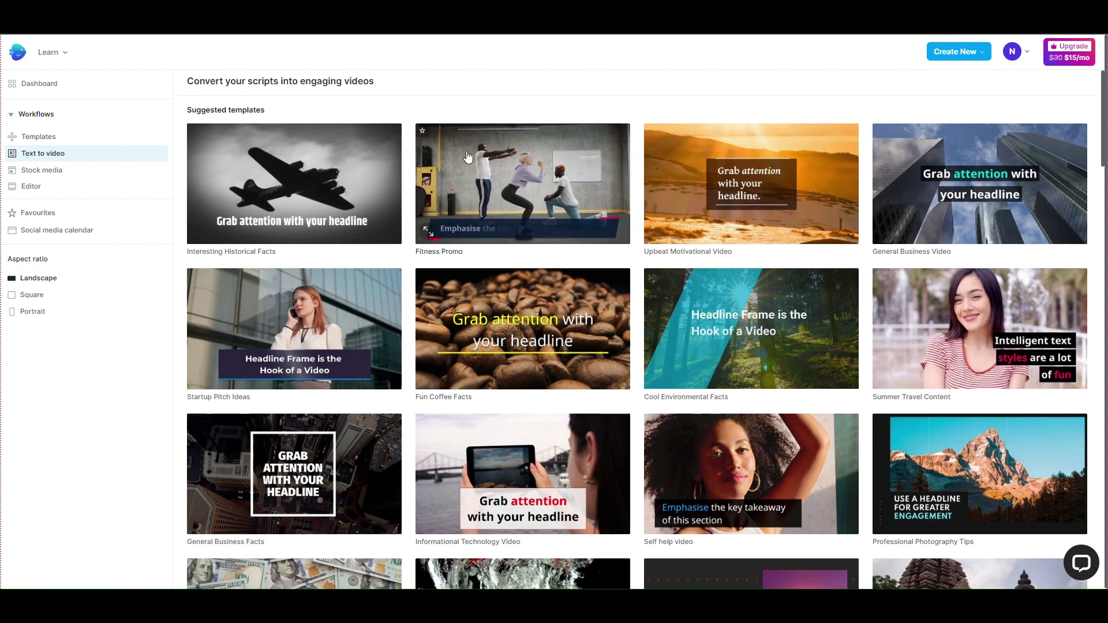
scroll(476, 169, down, 2)
scroll(476, 169, down, 7)
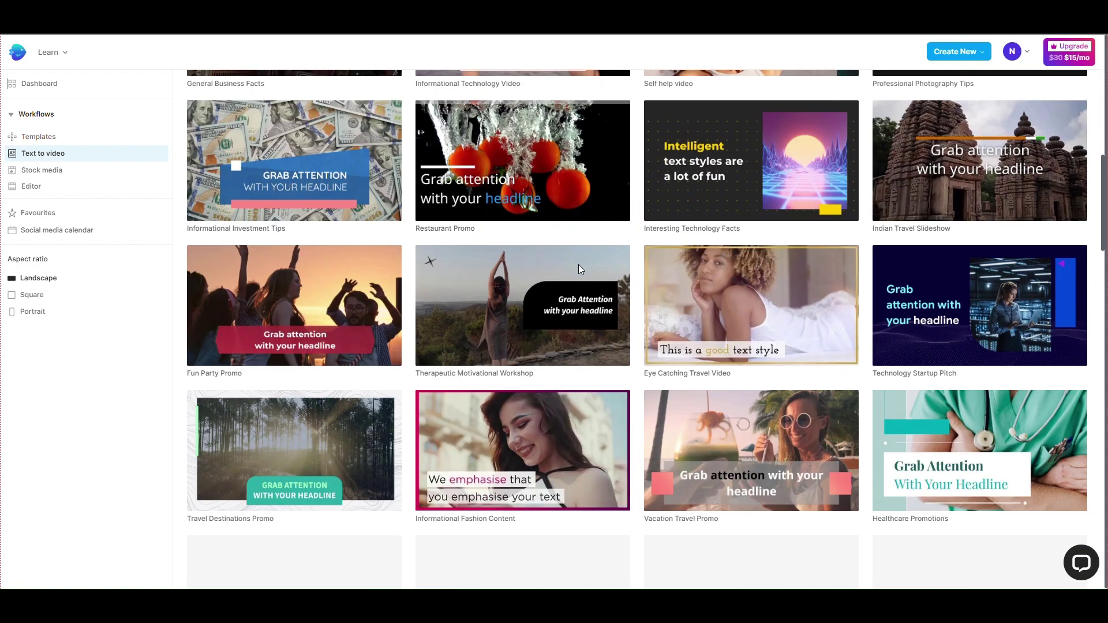
scroll(580, 270, down, 5)
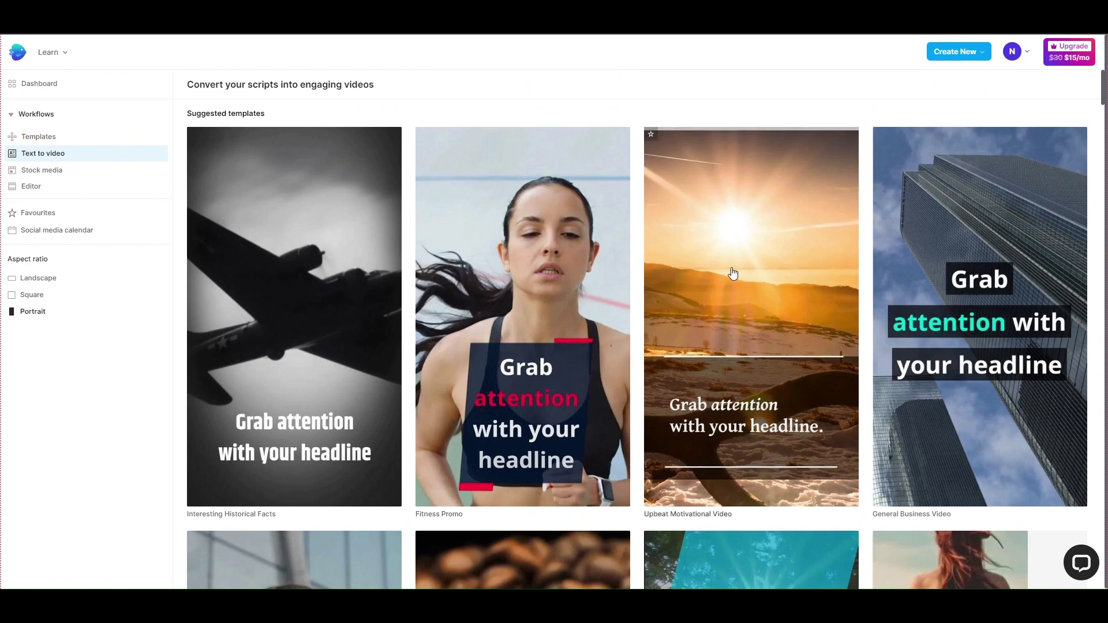
scroll(600, 248, down, 9)
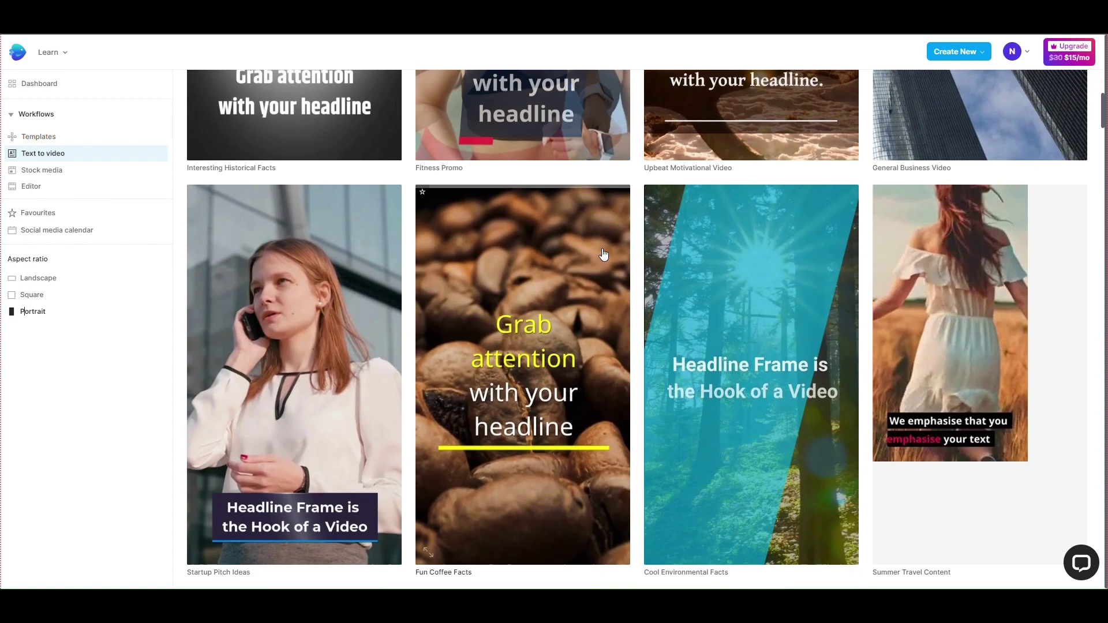
scroll(602, 253, down, 3)
scroll(577, 269, up, 10)
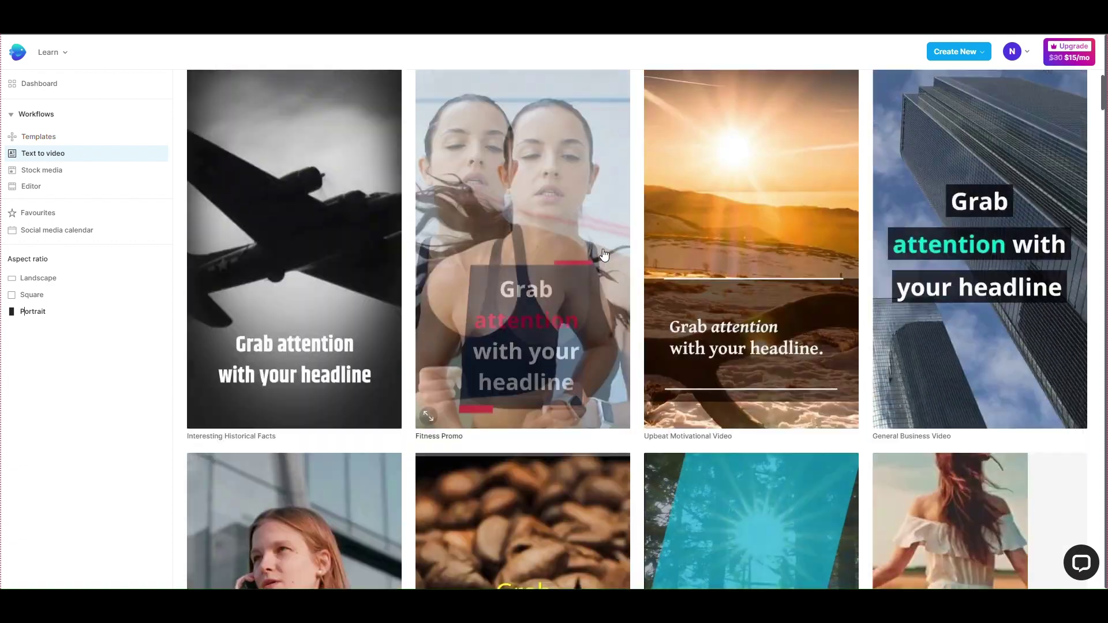
scroll(538, 234, up, 1)
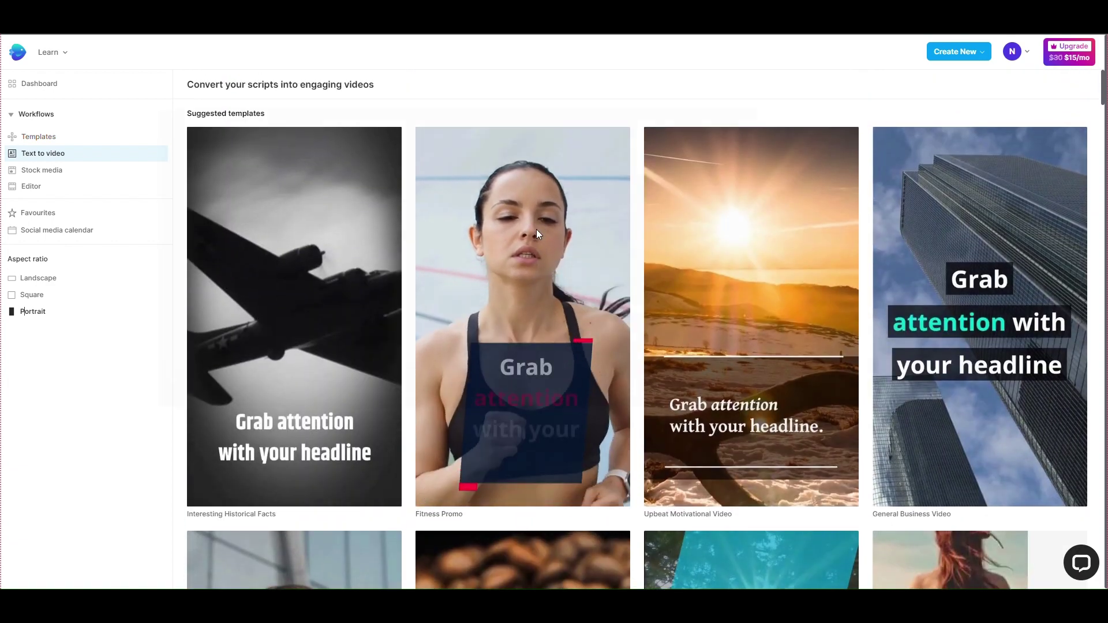
Step: Open Fitness Promo, preview it in Landscape and Square, then choose Portrait 9:16
click(536, 231)
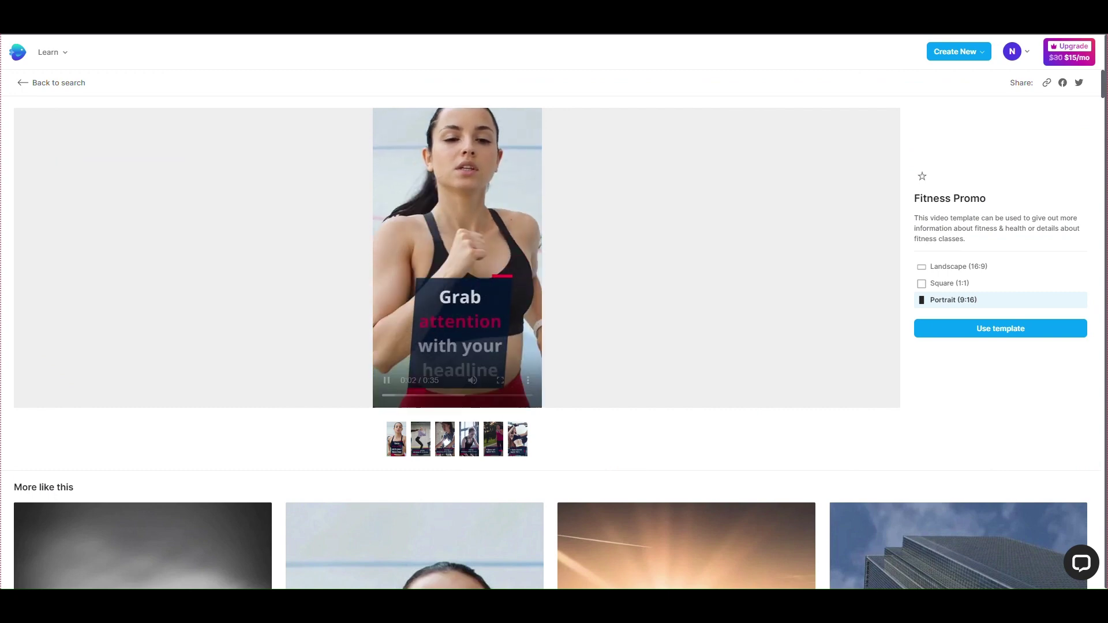
click(940, 266)
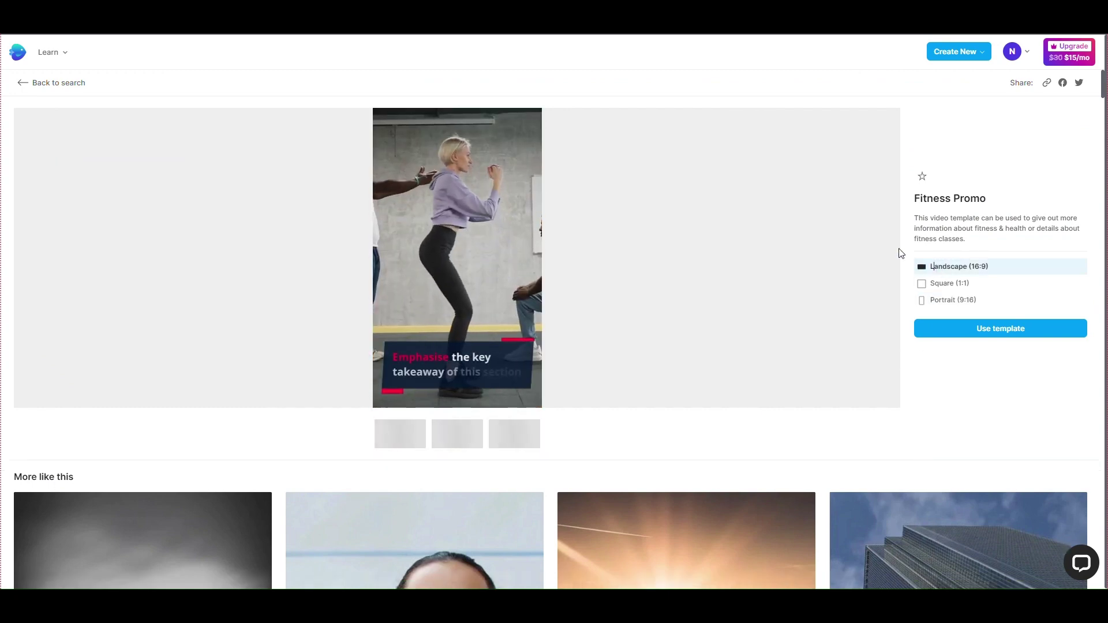
click(922, 283)
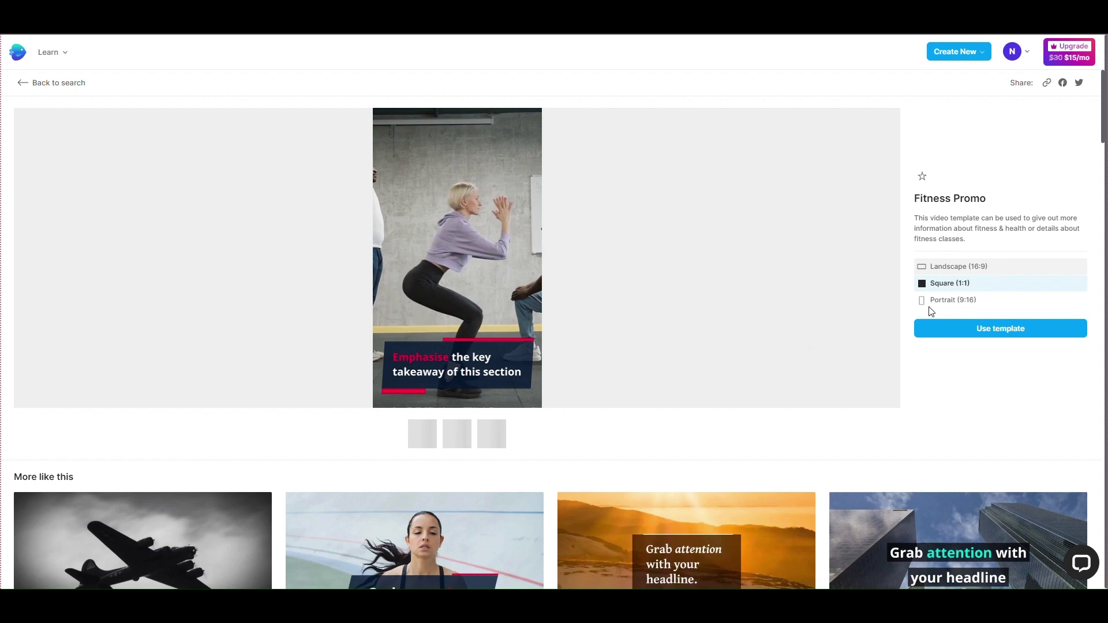
click(922, 300)
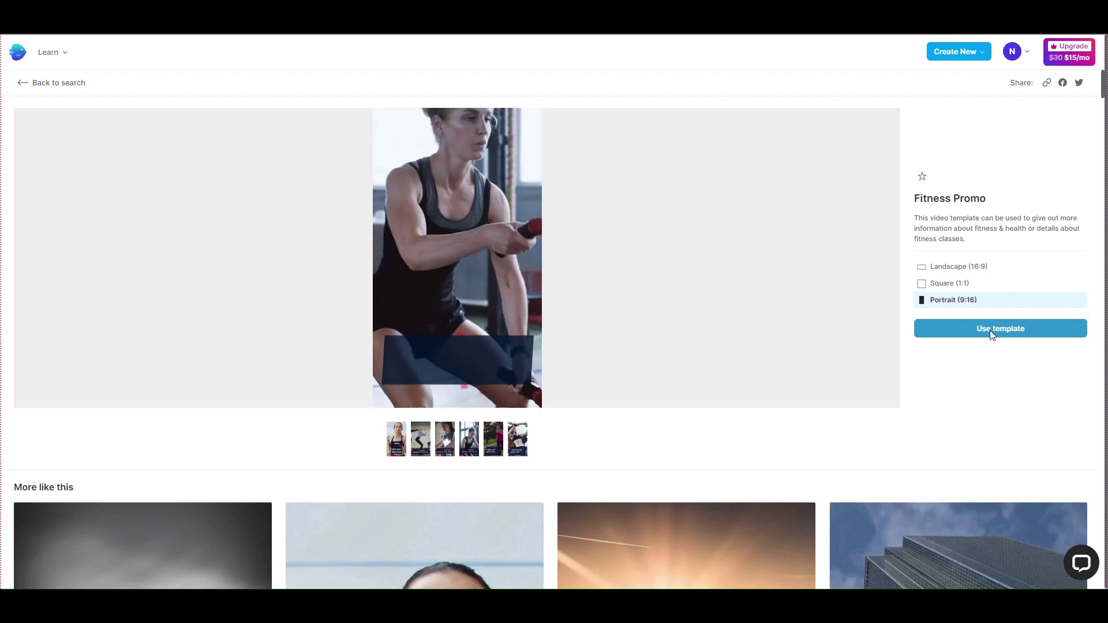
Step: Start a project from the Fitness Promo template and copy the exercise list from Notepad
click(990, 333)
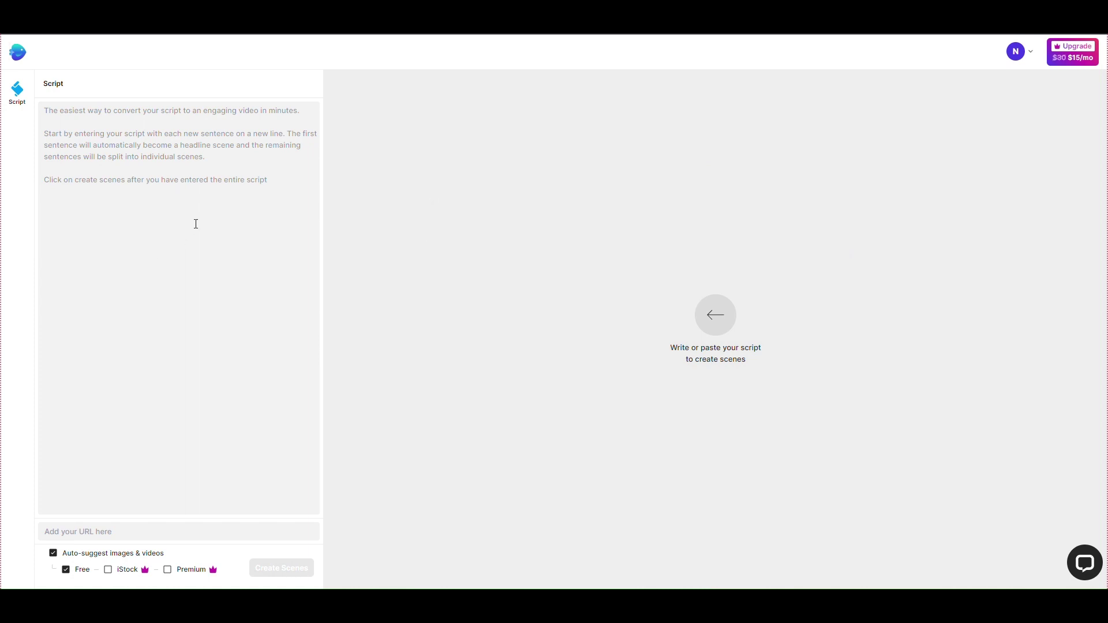
key(alt+Tab)
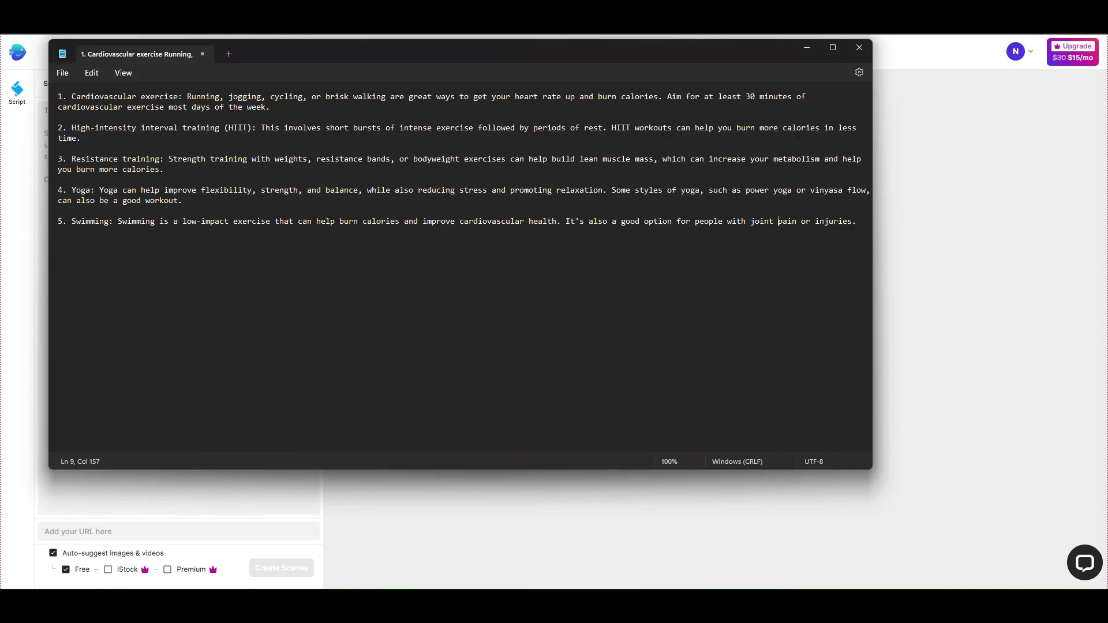
key(ctrl+a)
key(ctrl+c)
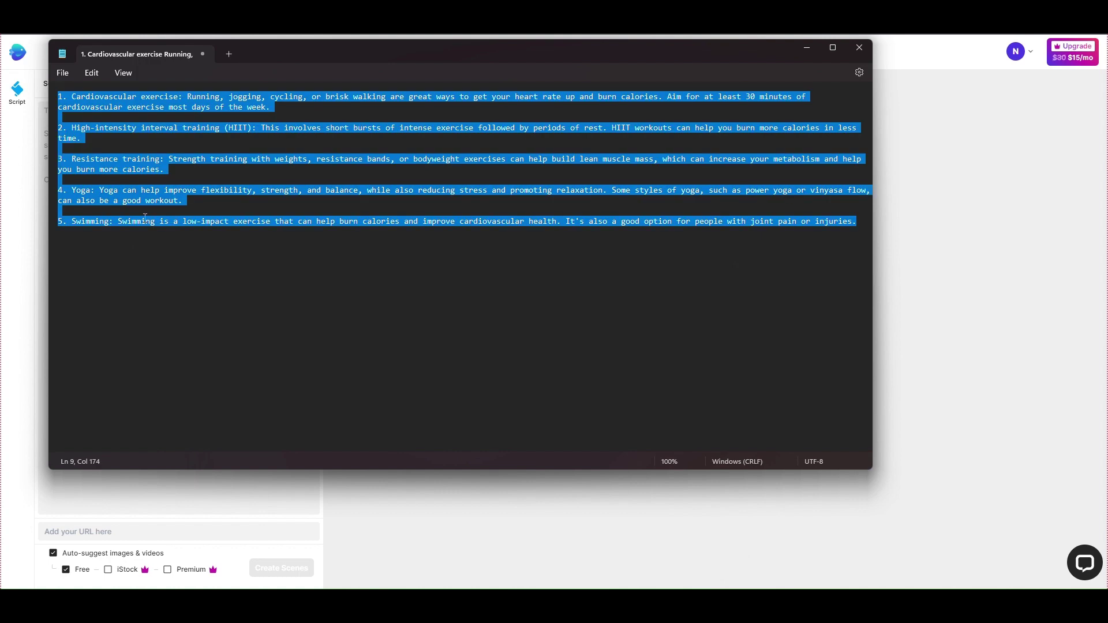
key(alt+Tab)
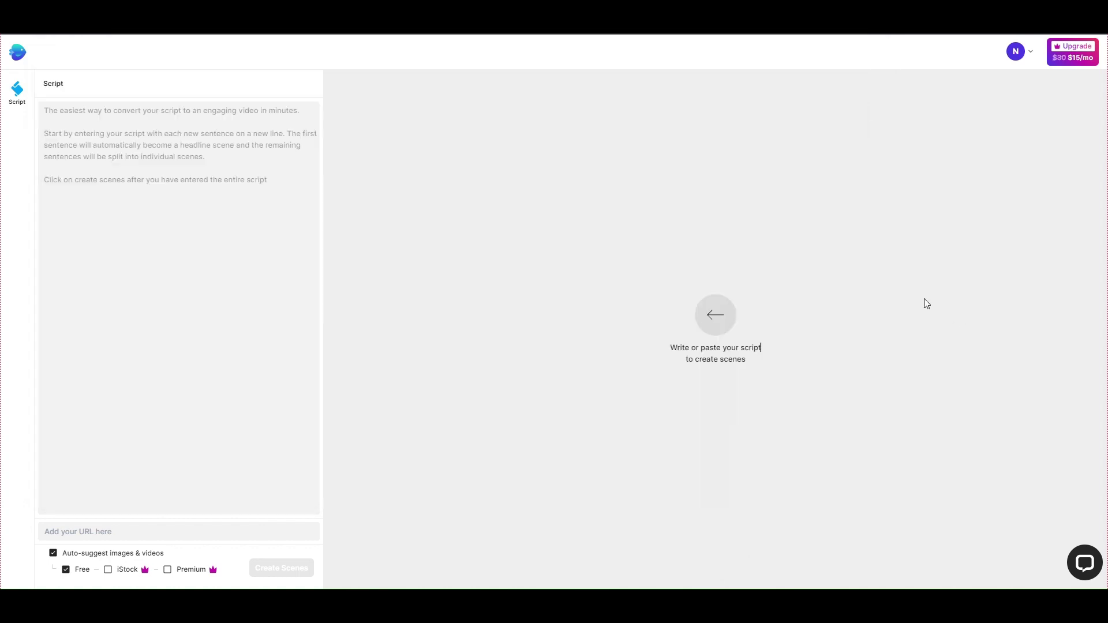
Step: Paste the exercise list into the Script box and generate scenes from it
click(102, 216)
key(ctrl+v)
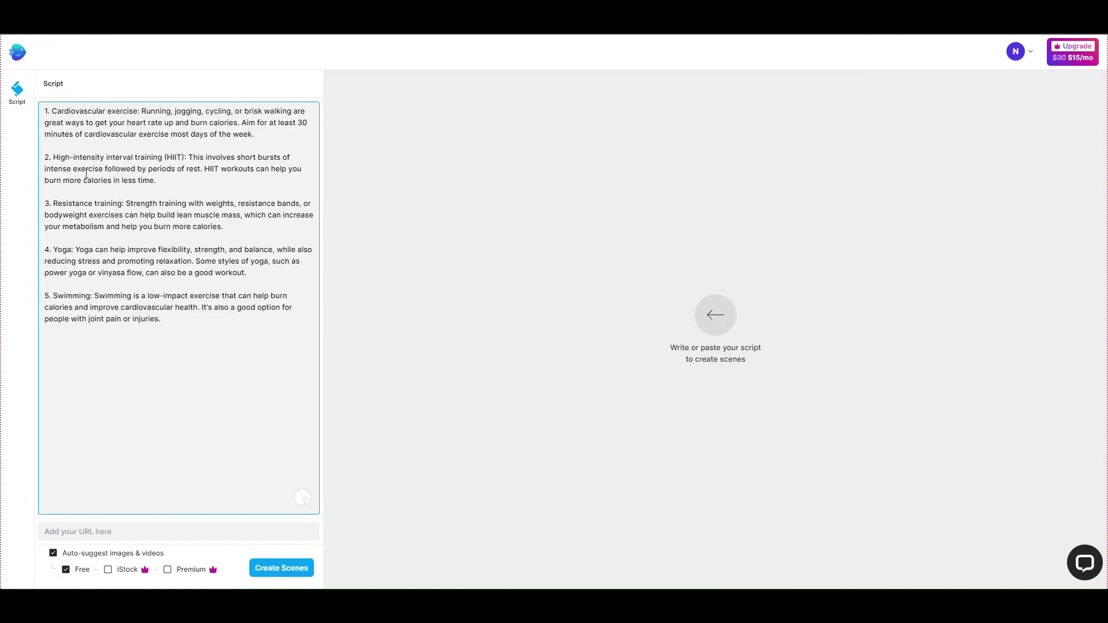
click(282, 569)
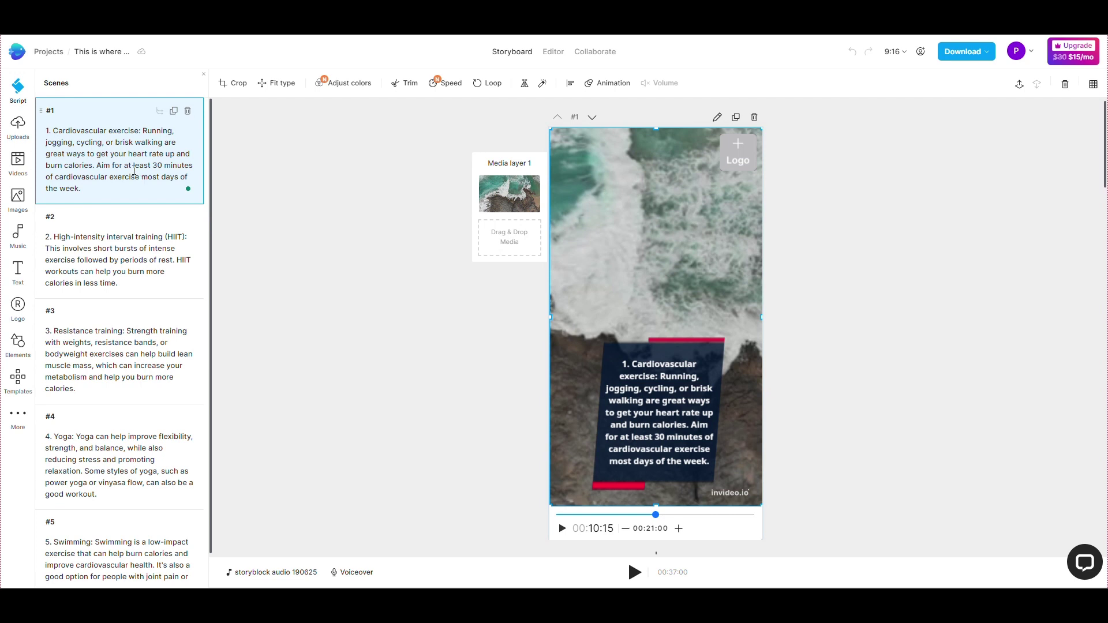
Step: Look through storyboard scenes 1, 3, 4 and 5 to check their clips and captions
click(134, 170)
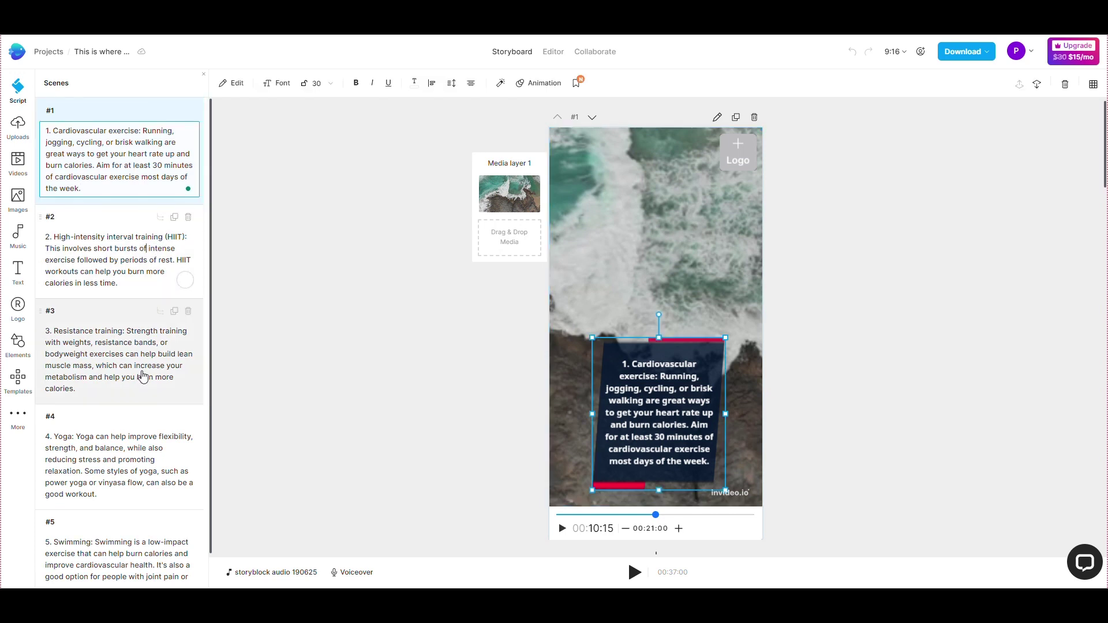
scroll(143, 376, down, 1)
click(115, 366)
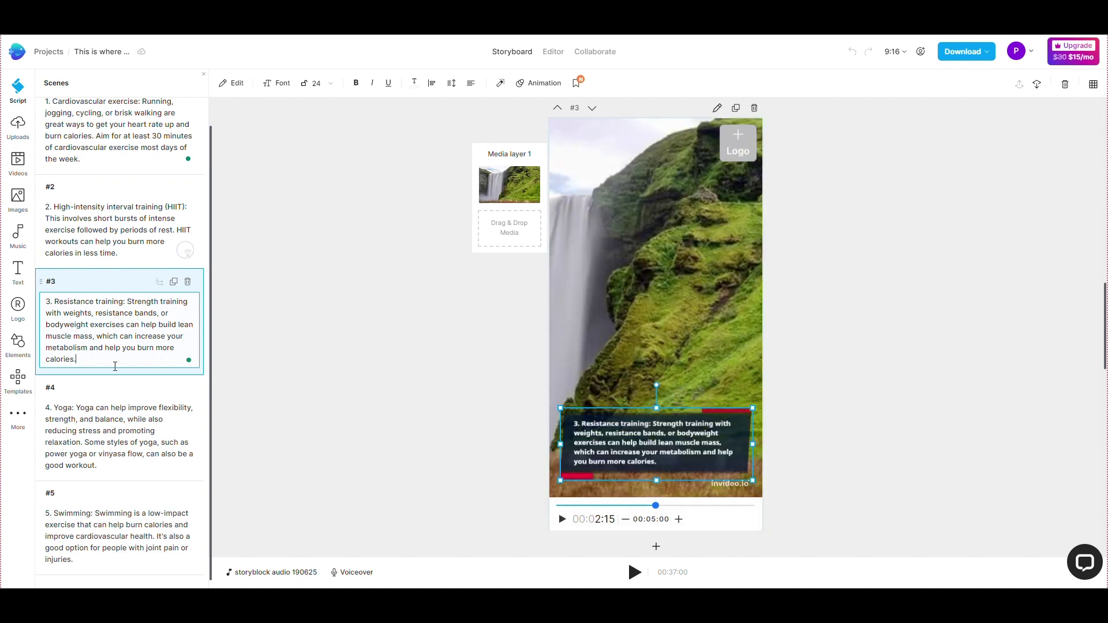
click(104, 423)
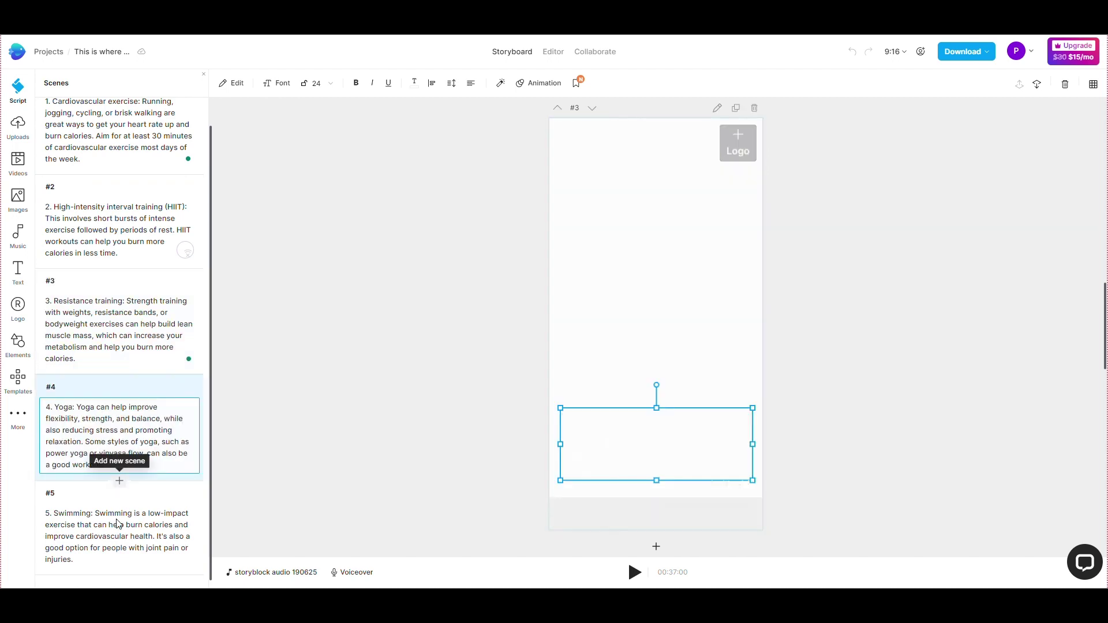
click(114, 525)
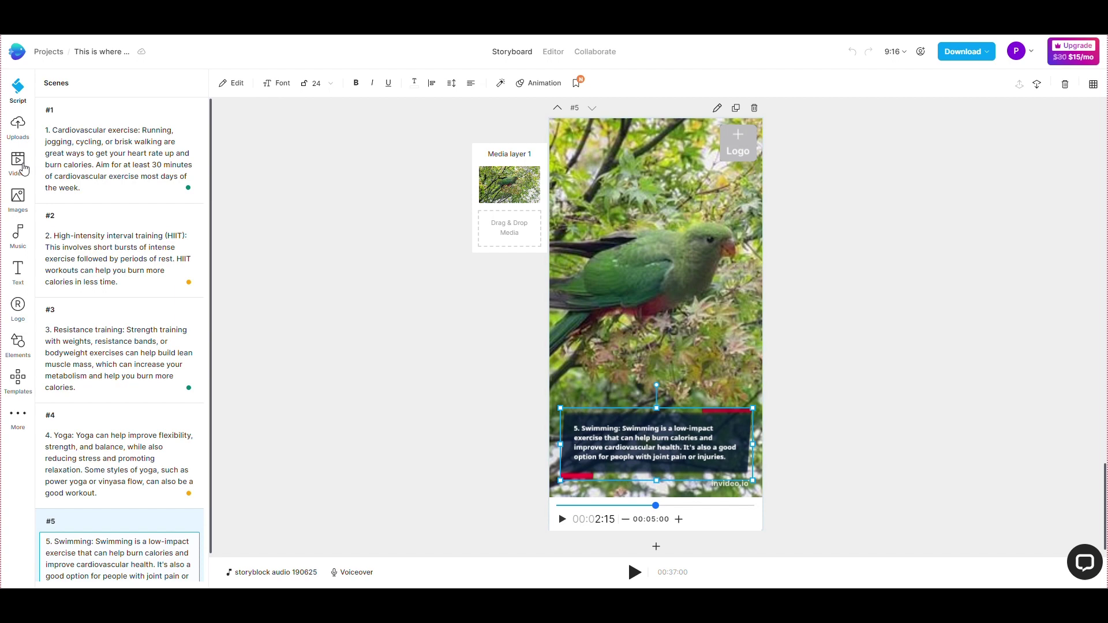
click(18, 162)
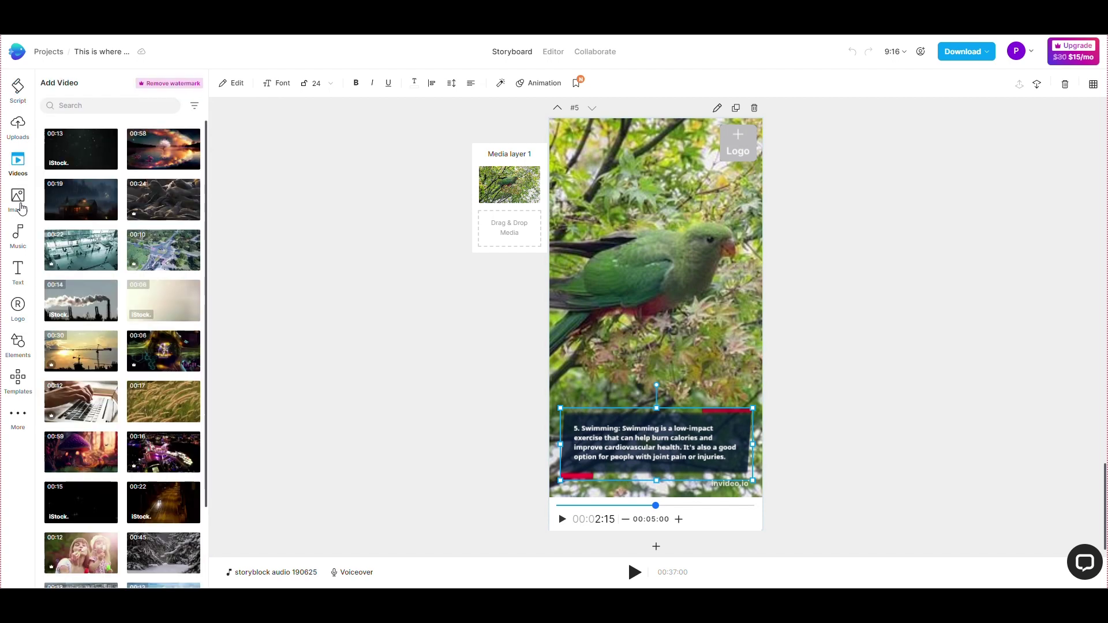
click(19, 203)
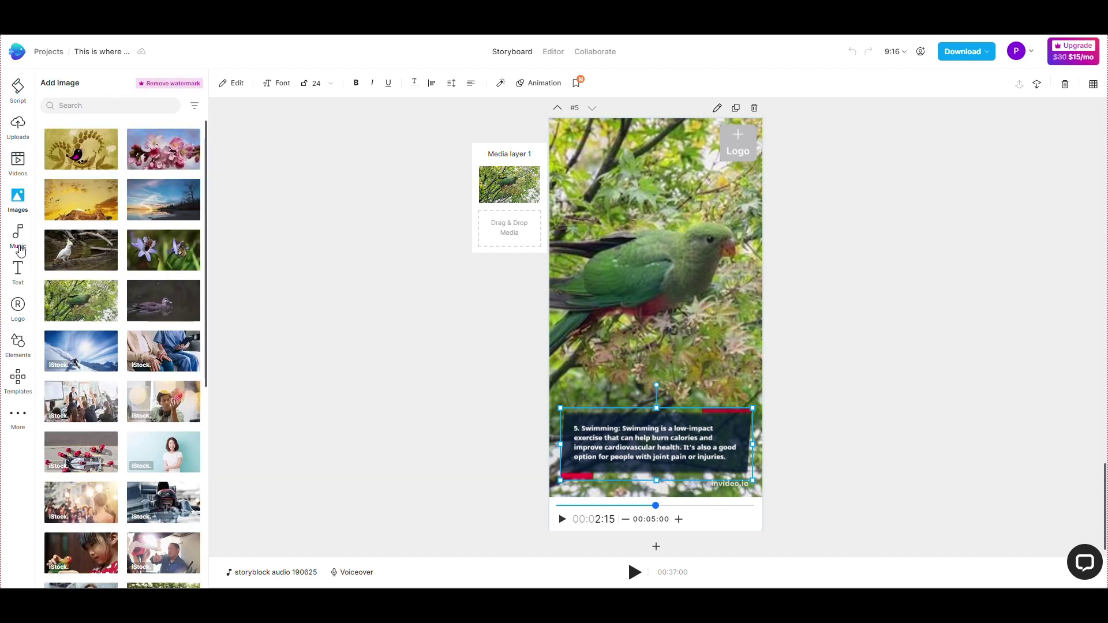
click(19, 246)
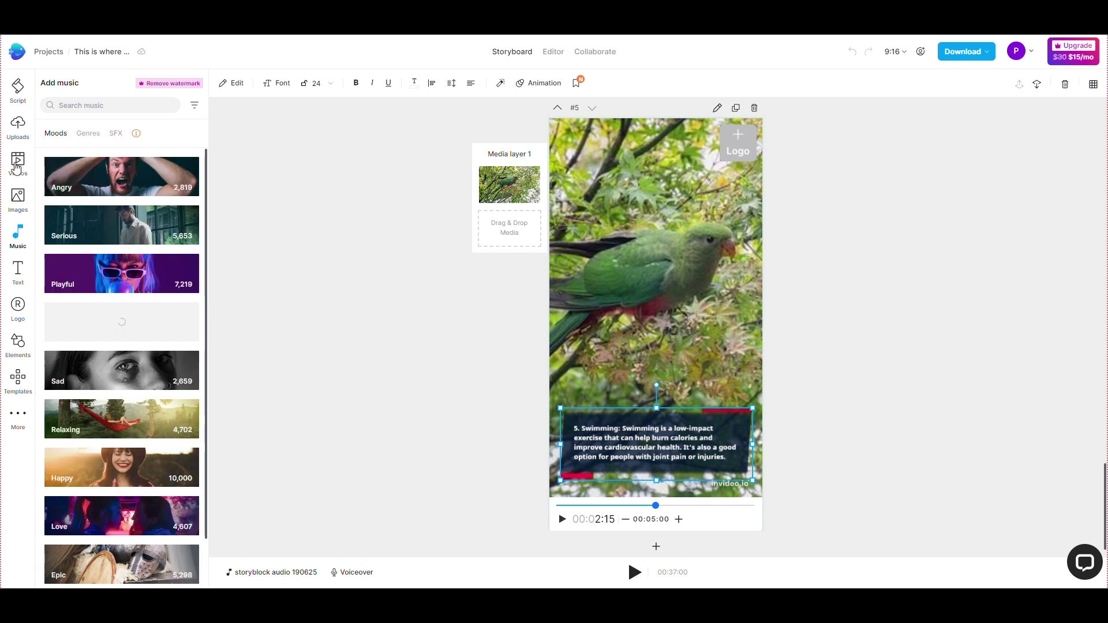
click(23, 169)
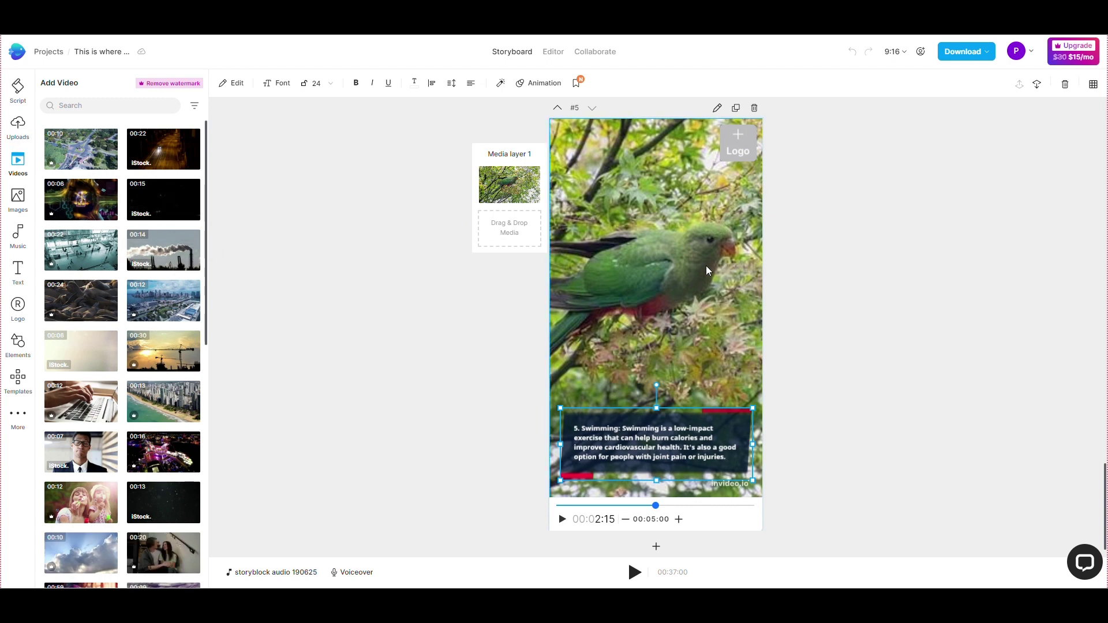
Step: Replace scene 1 with a cardiovascular clip and scene 2 with an HIIT clip
scroll(639, 212, up, 15)
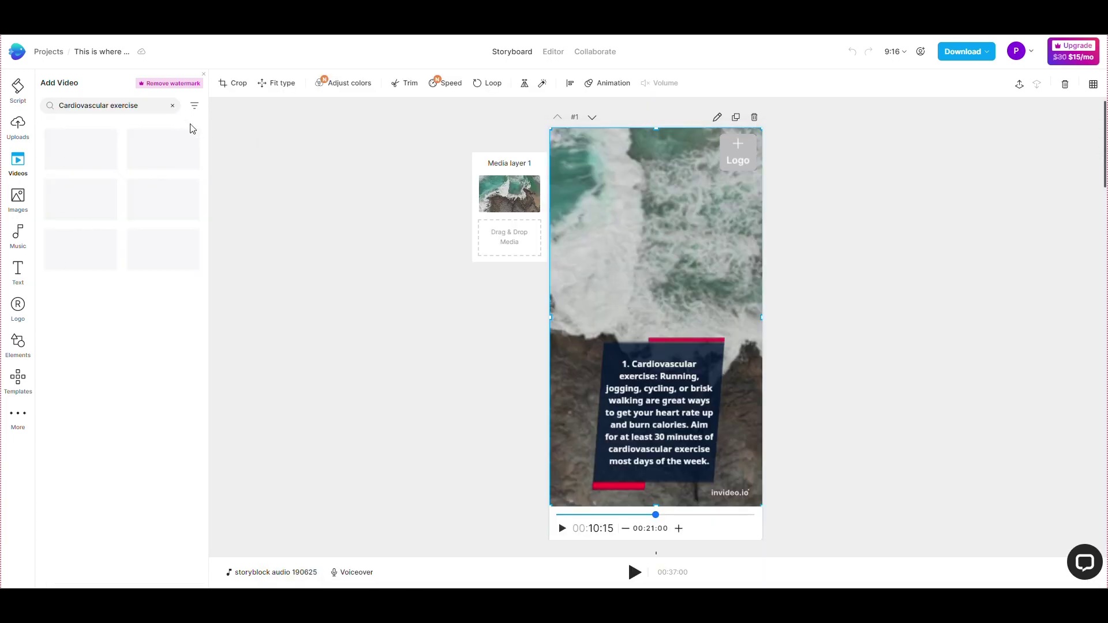
click(175, 211)
click(500, 373)
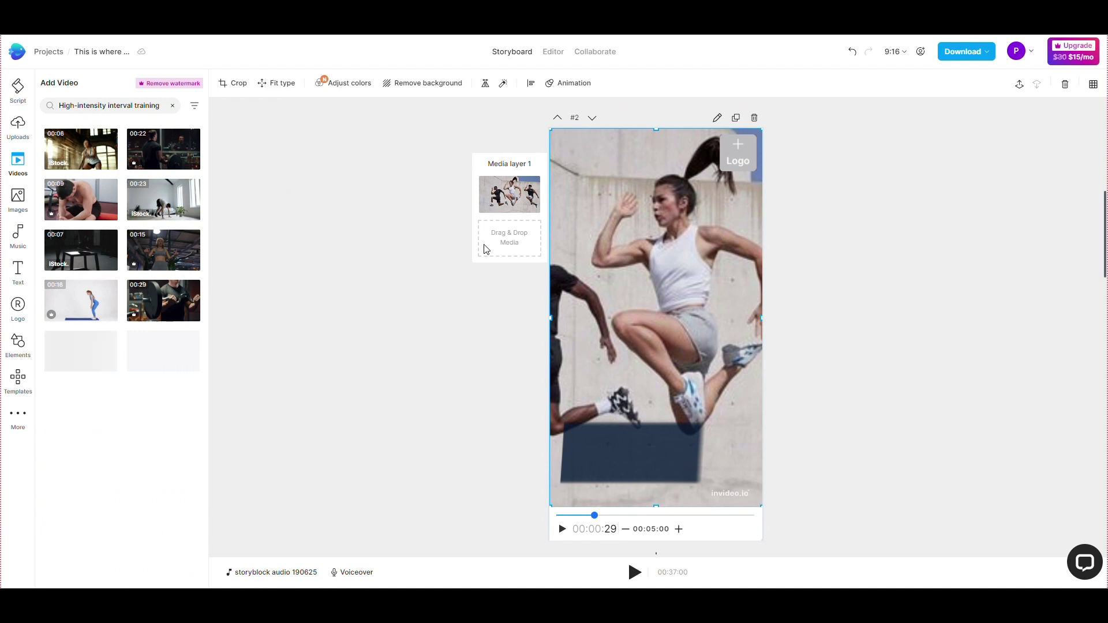
drag(163, 402, 682, 323)
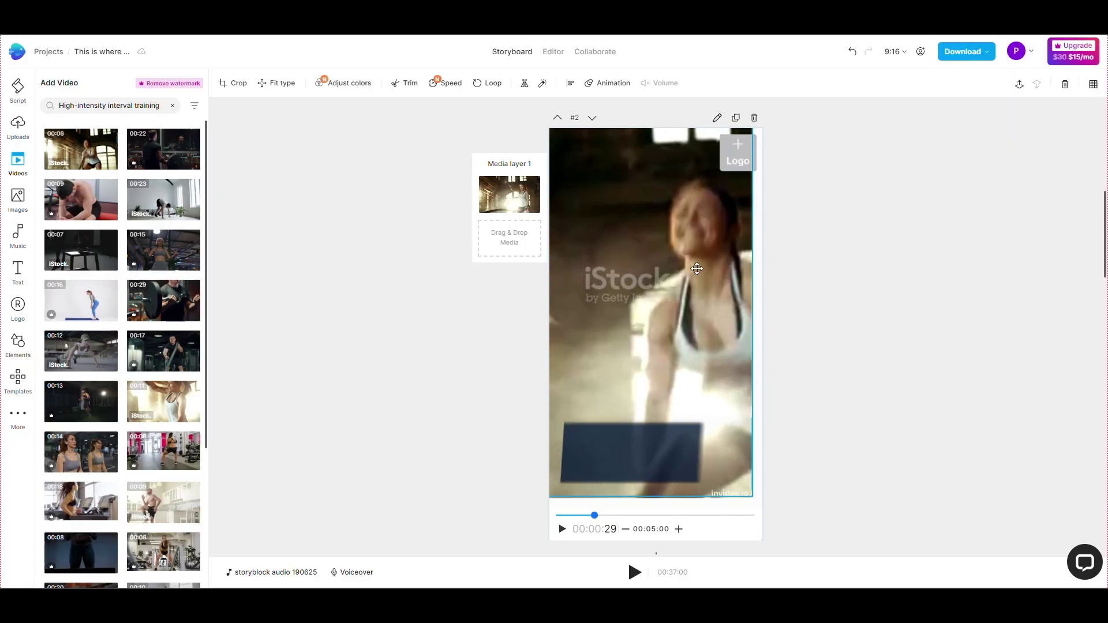
drag(762, 277, 724, 277)
Step: Replace scene 3 with a boxing resistance-training clip and scene 4 with a yoga clip
scroll(663, 481, down, 5)
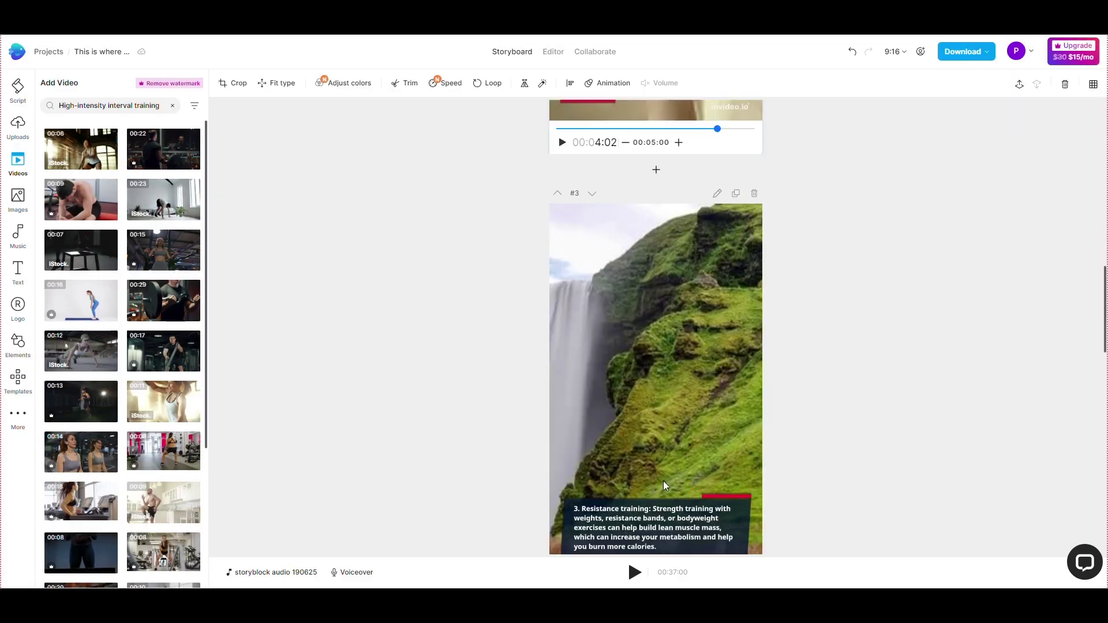
drag(304, 254, 393, 257)
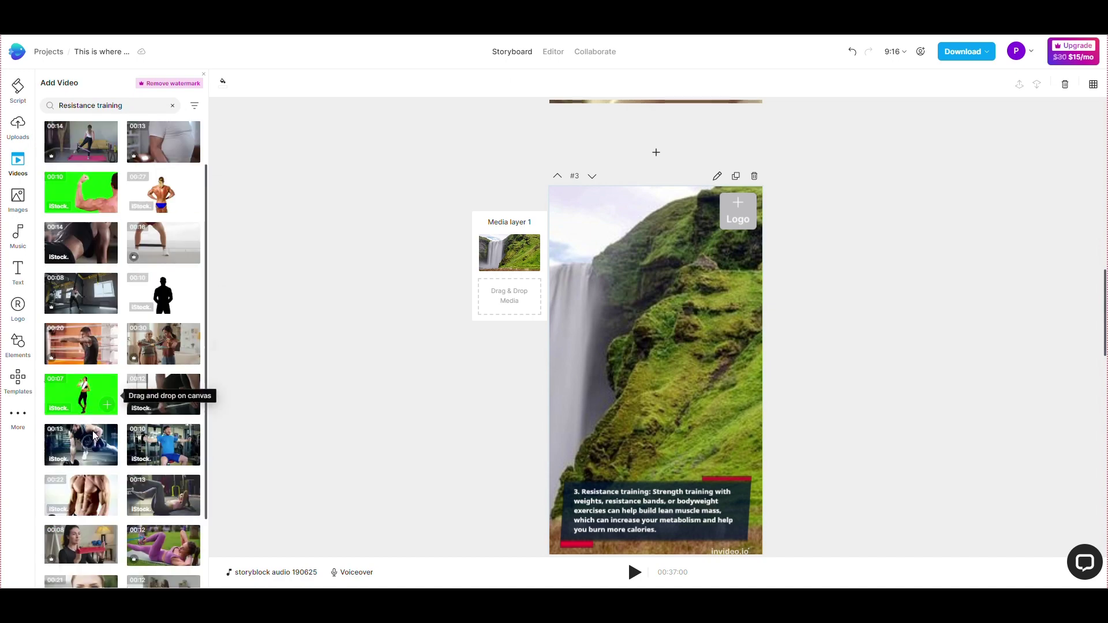
drag(104, 390, 563, 332)
click(499, 375)
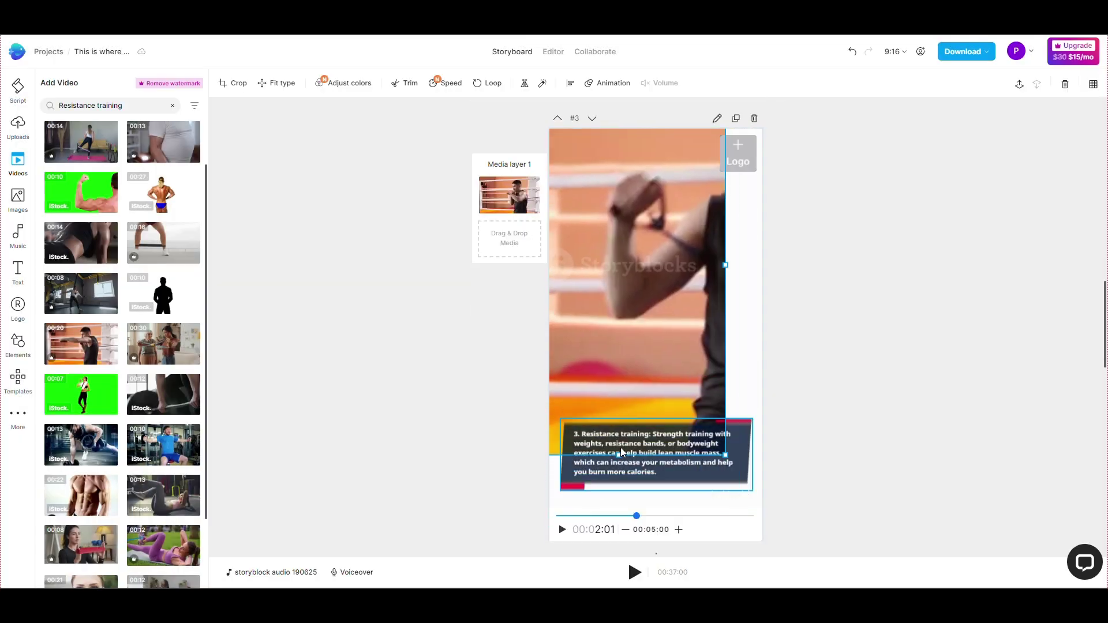
scroll(752, 313, down, 5)
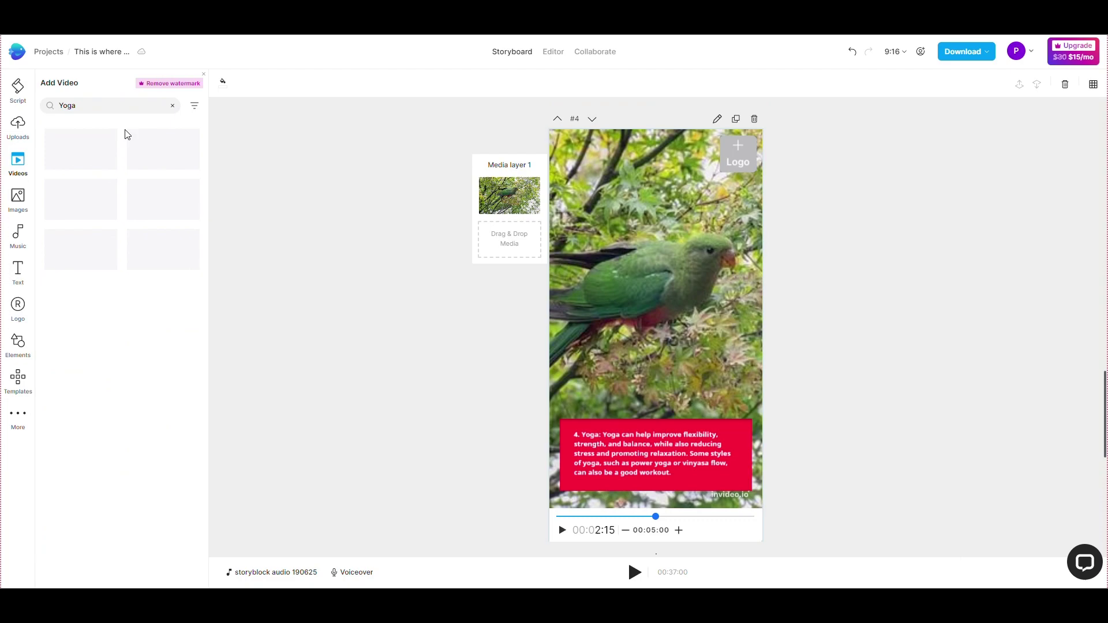
drag(169, 256, 635, 259)
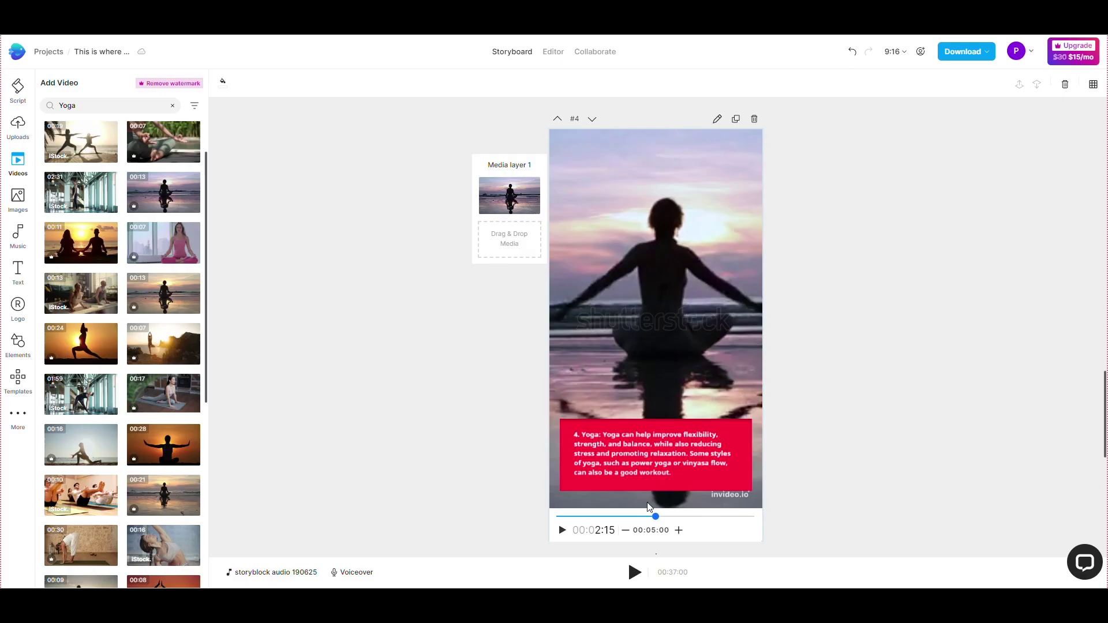
scroll(726, 340, down, 2)
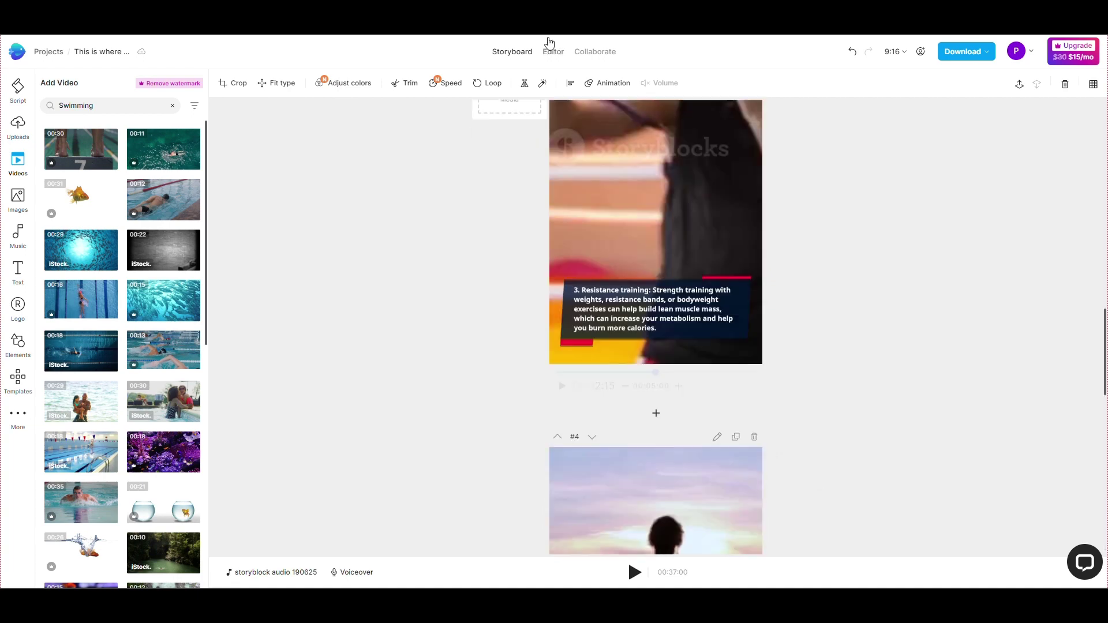
Step: Put a swimming clip on scene 5 and swap Storyblock Audio for Epic New World Short Version
click(553, 52)
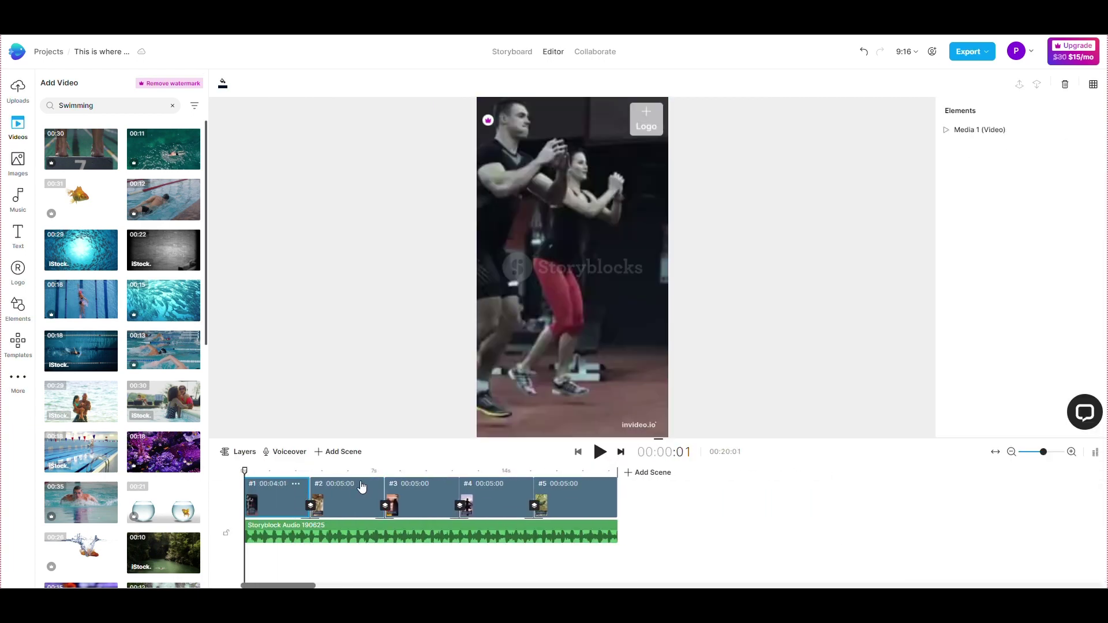
key(space)
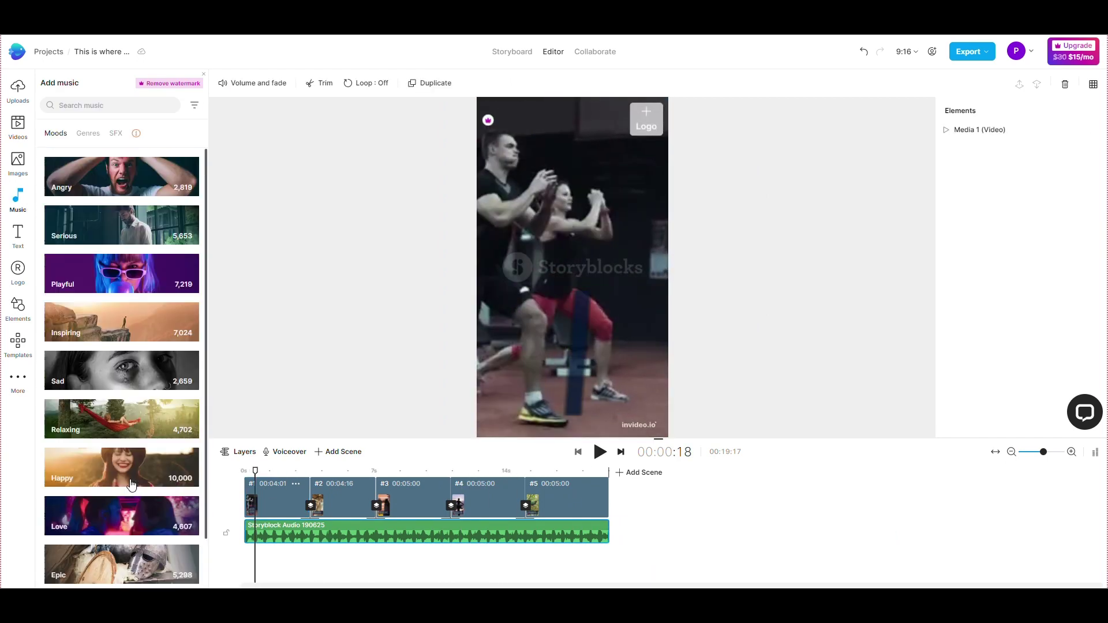
click(62, 167)
click(52, 198)
click(115, 189)
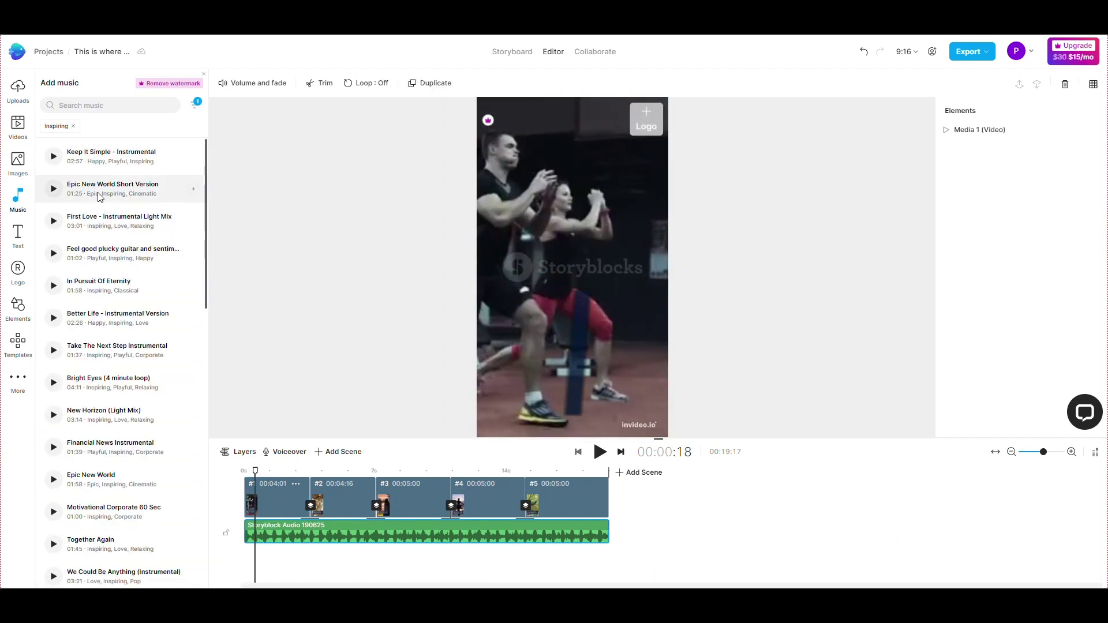
key(Delete)
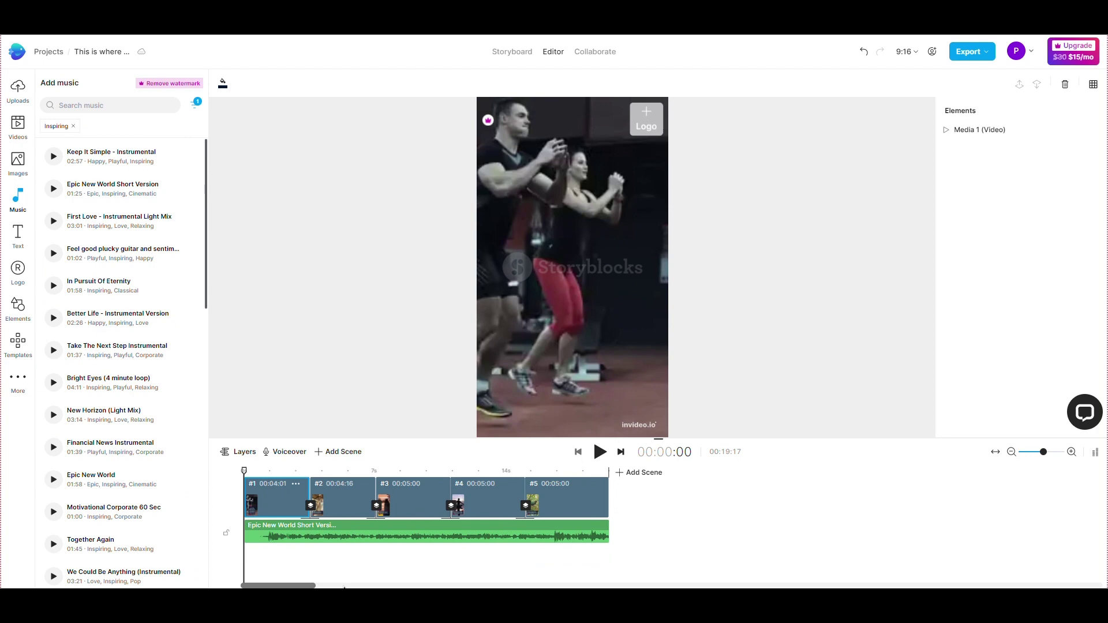
key(space)
click(600, 231)
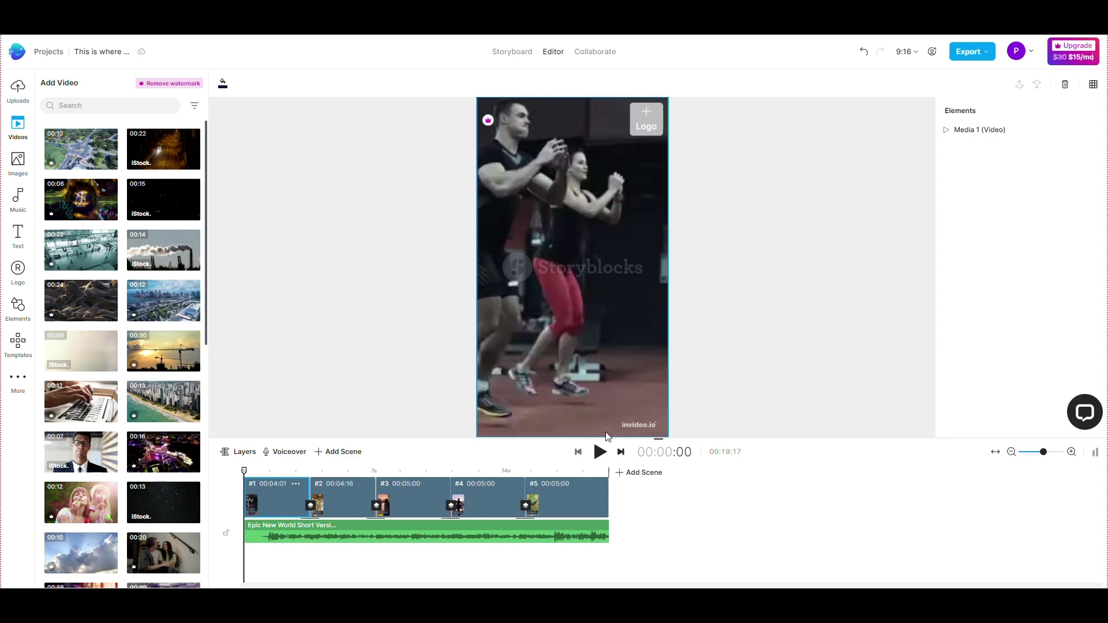
click(600, 452)
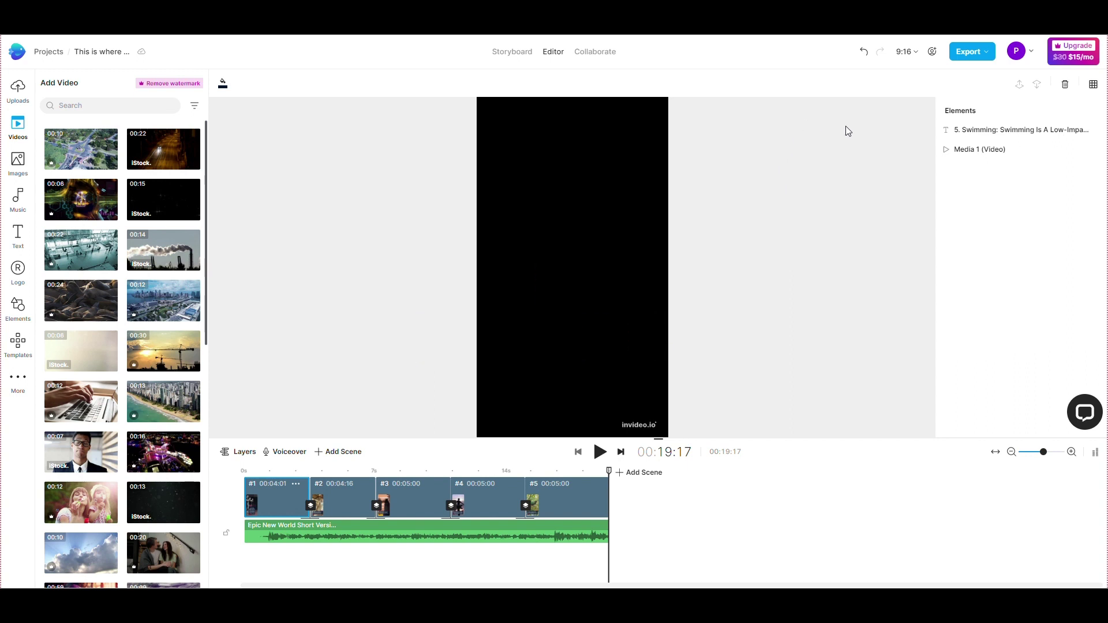
Step: Export the finished video at 720p quality
click(972, 50)
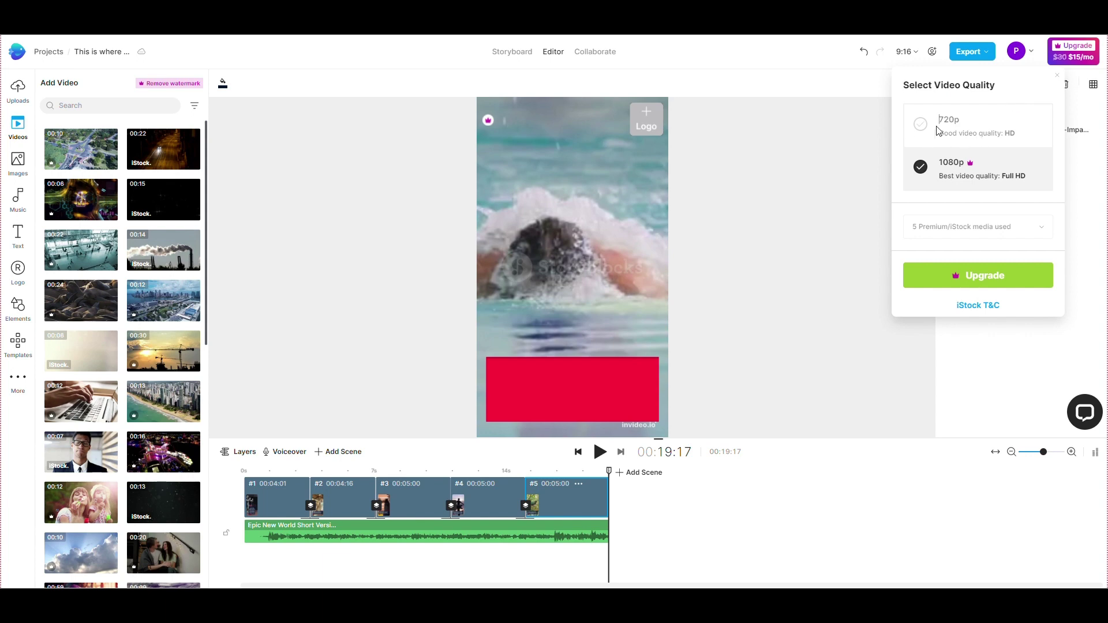
click(937, 131)
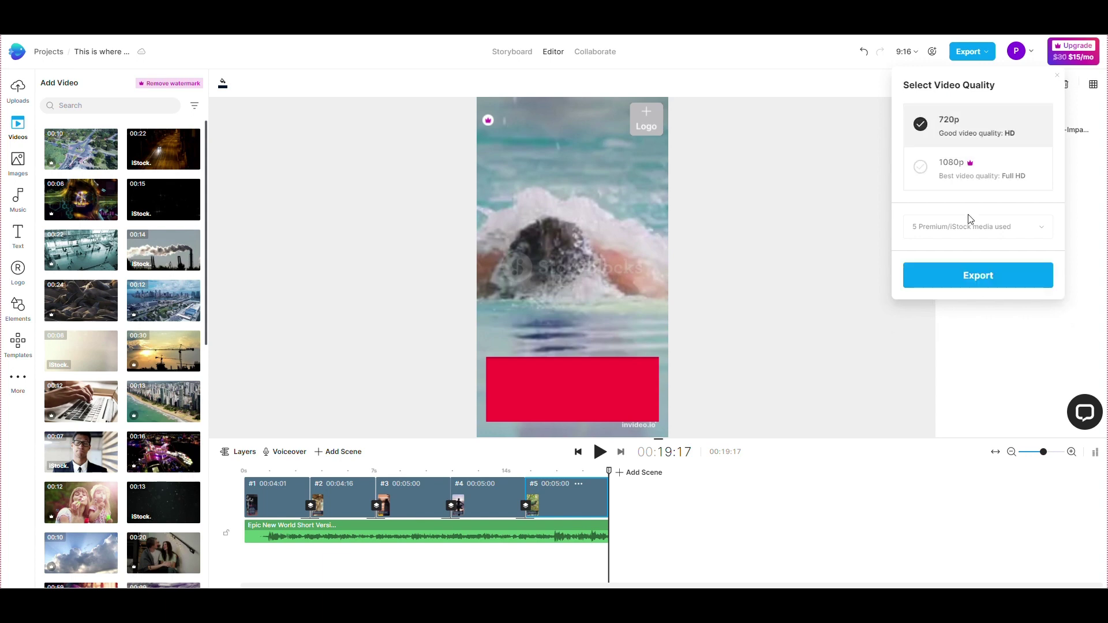
click(990, 280)
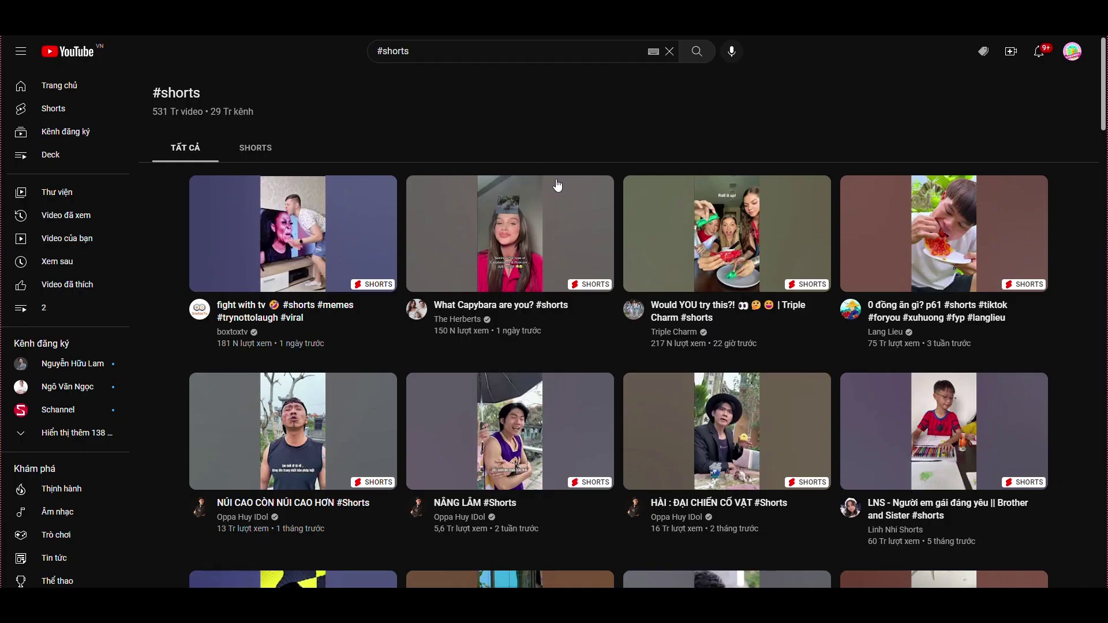
Step: Scroll through YouTube's #shorts results until the TikTok App Store listing appears
scroll(559, 185, down, 1)
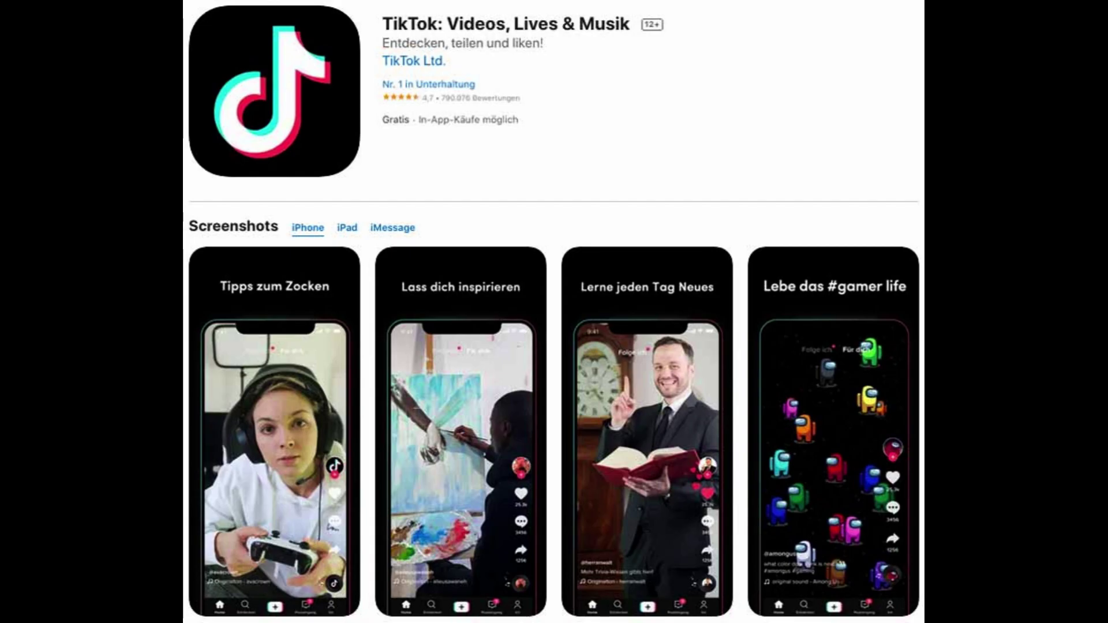